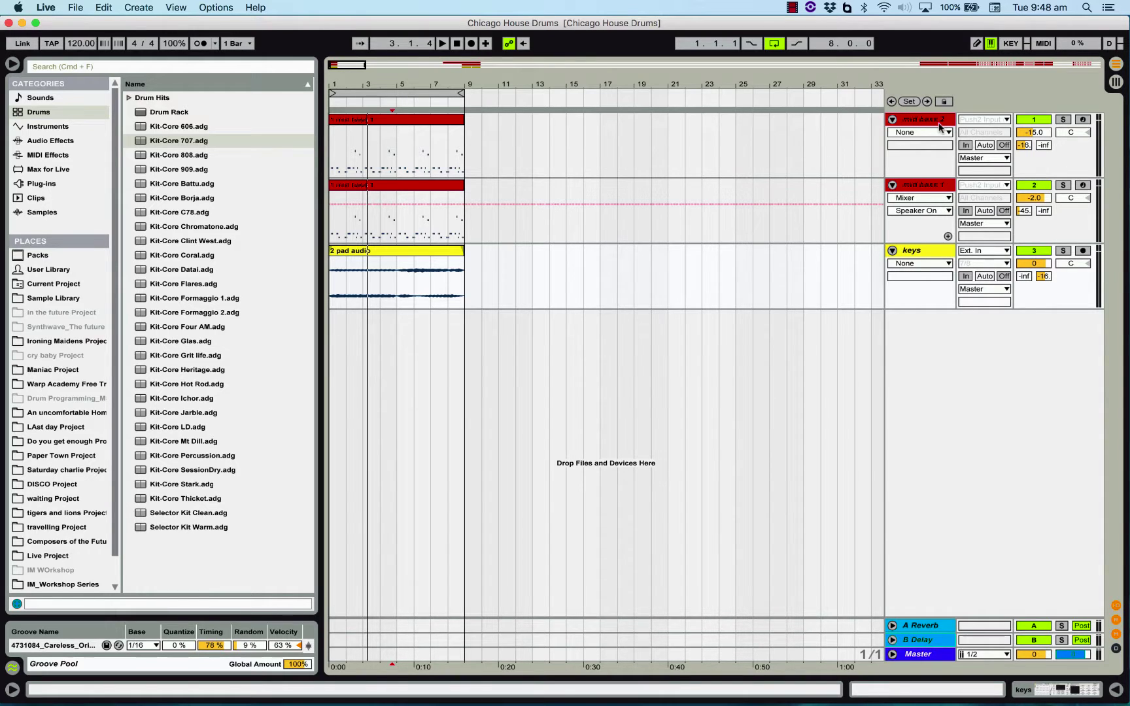
Play the existing bass and pad arrangement from the start, and stop playback.
left_click(457, 43)
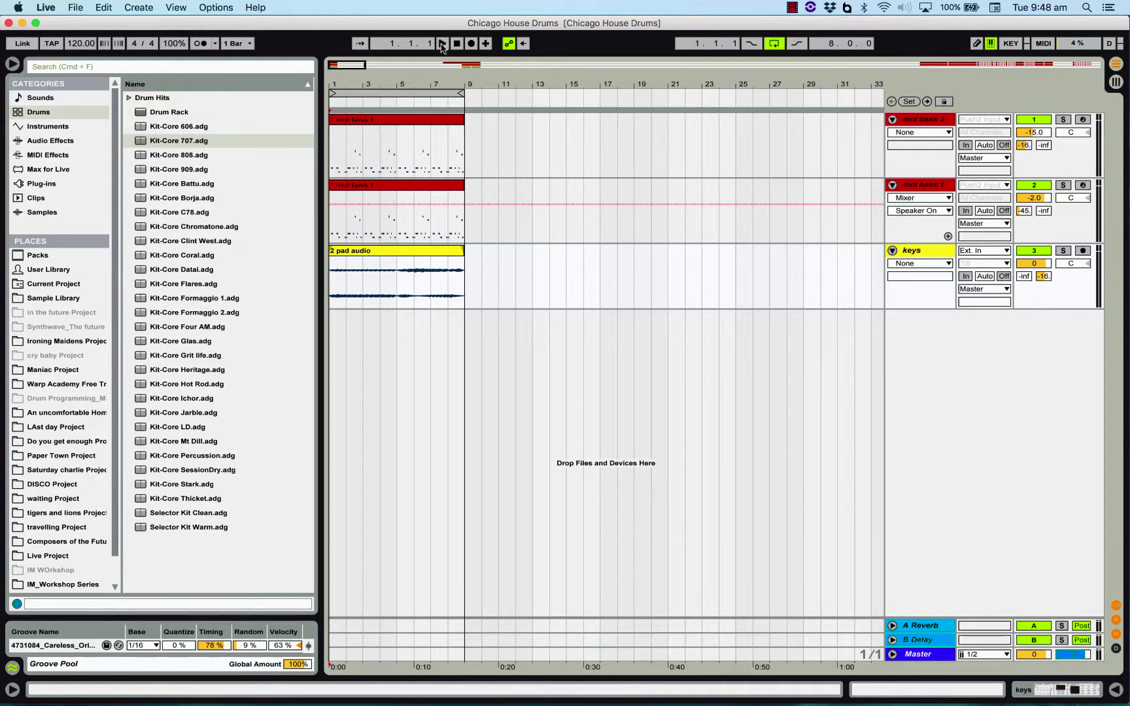
left_click(442, 43)
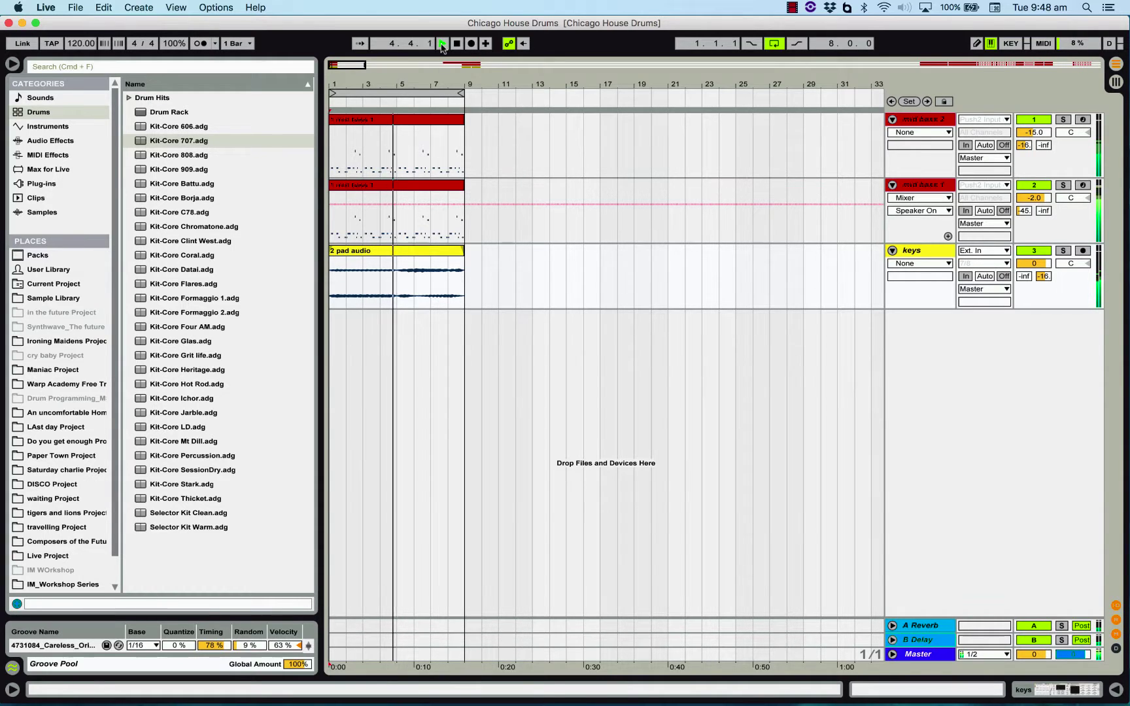
left_click(457, 43)
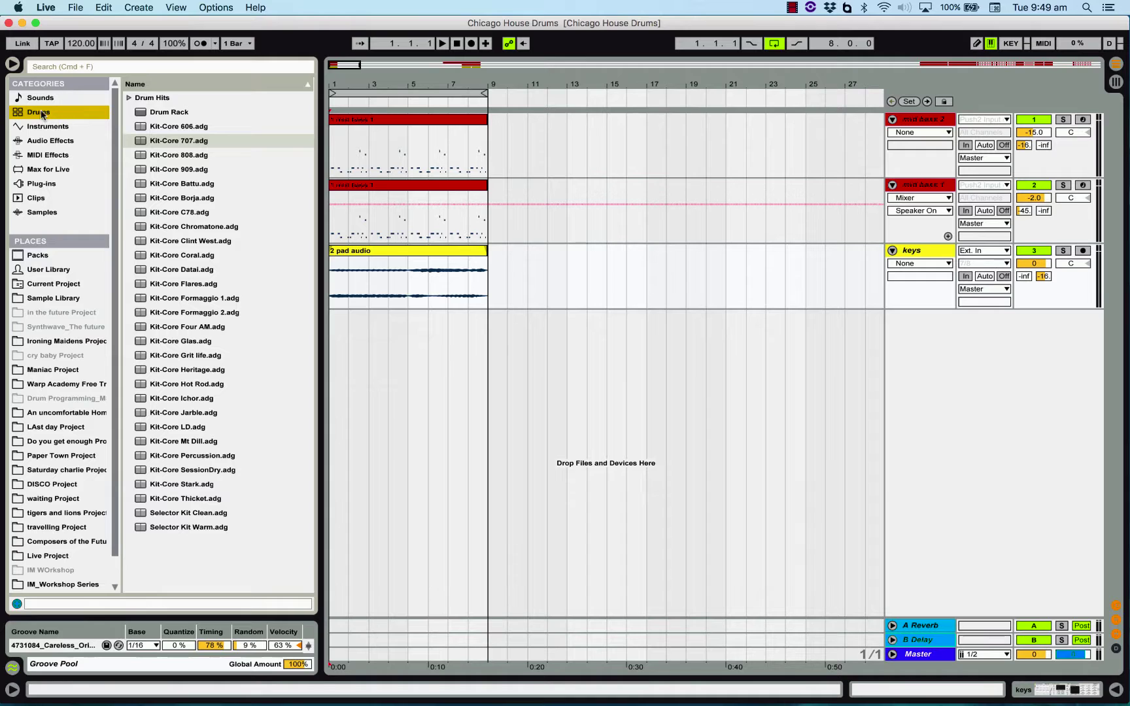
Preview the Kit-Core 606 and 707 drum kits and load Kit-Core 707.adg onto a new track below the keys track.
left_click(160, 127)
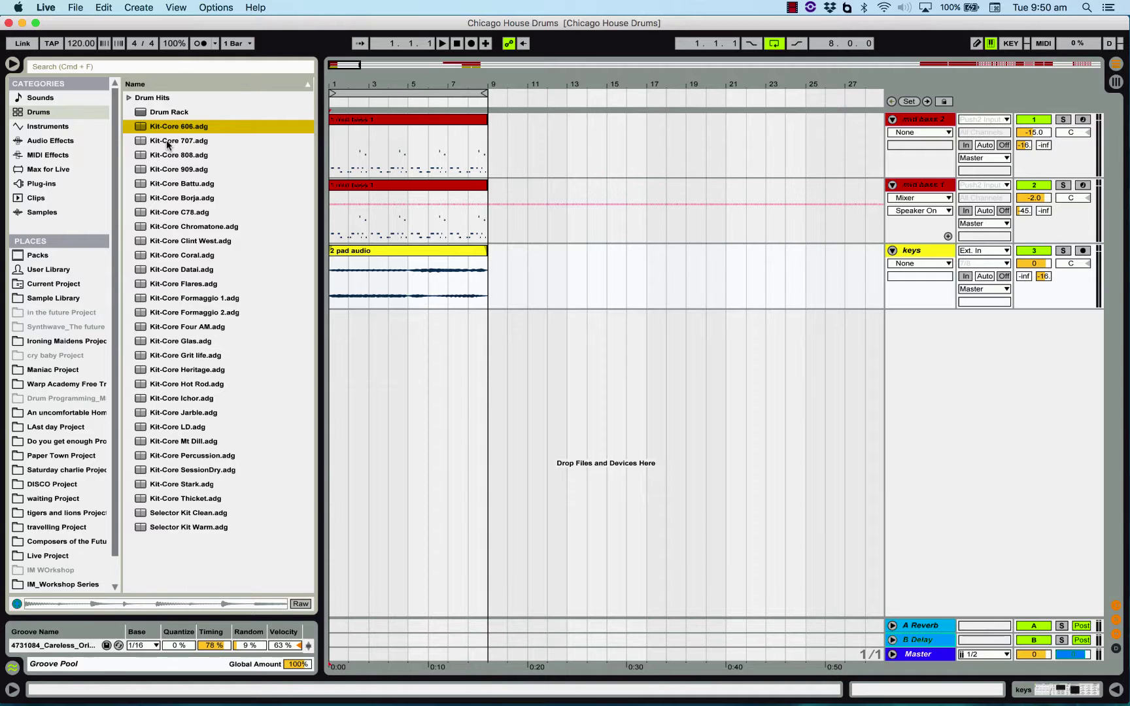
left_click(168, 145)
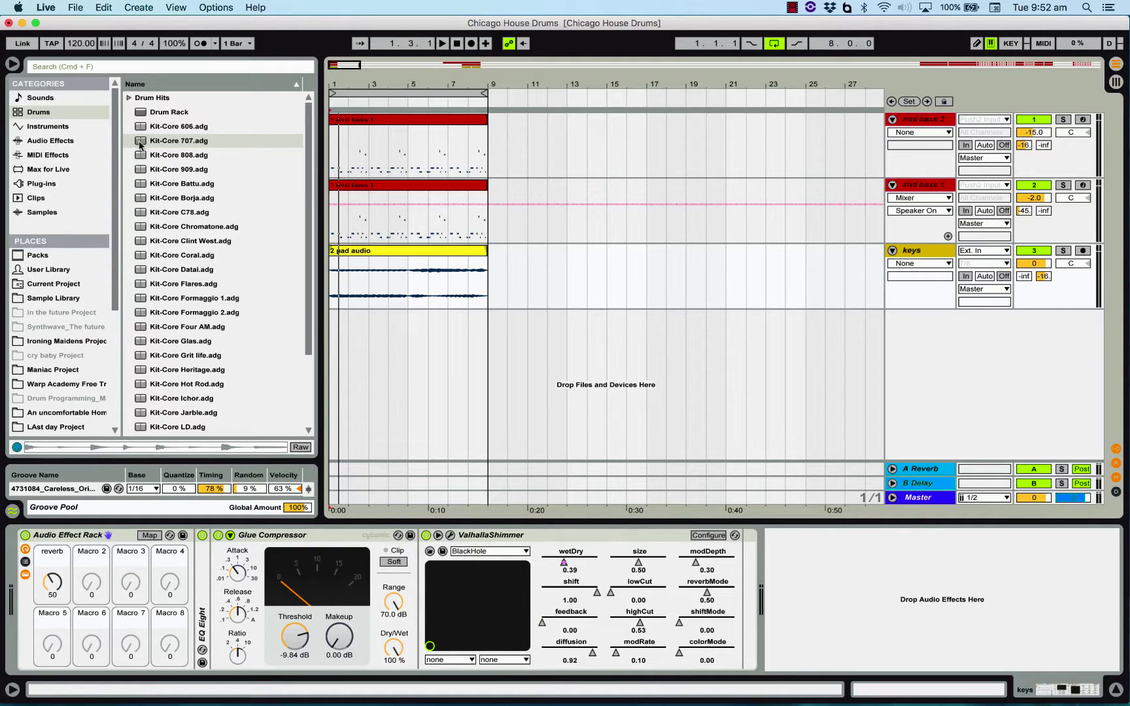
left_click_drag(139, 145, 844, 340)
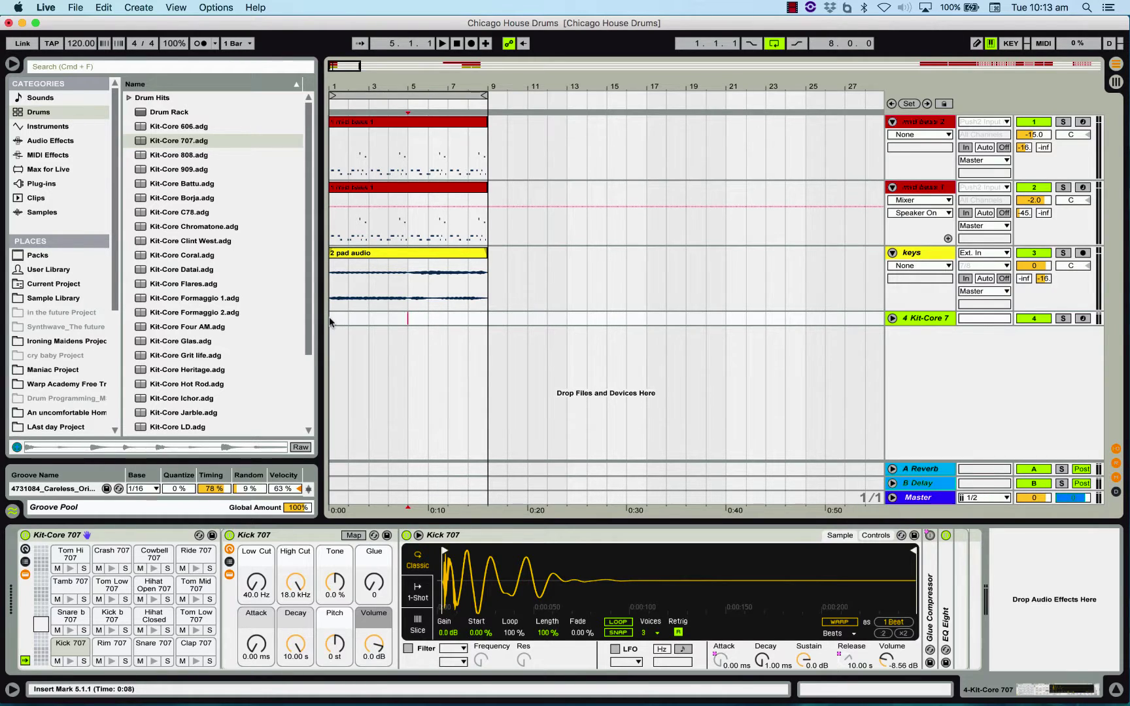
Insert a four-bar MIDI clip from 1.1.1 to 5.1.1 on the Kit-Core 707 track and open it for note editing.
left_click_drag(331, 322, 402, 319)
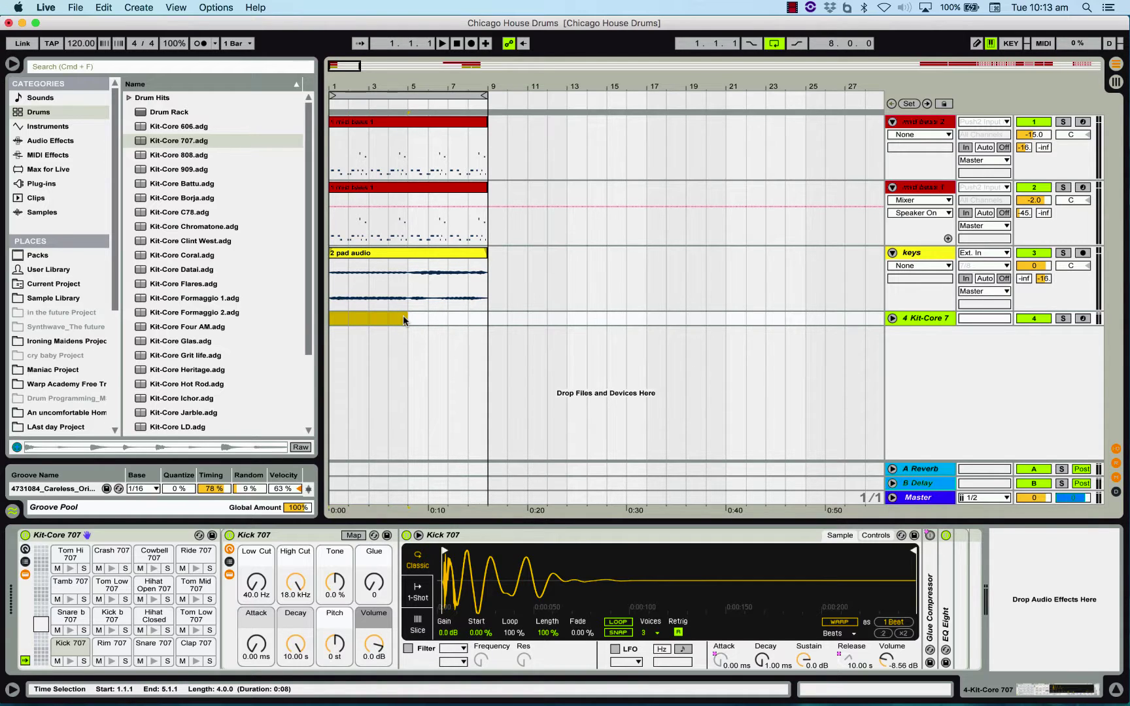
left_click(138, 7)
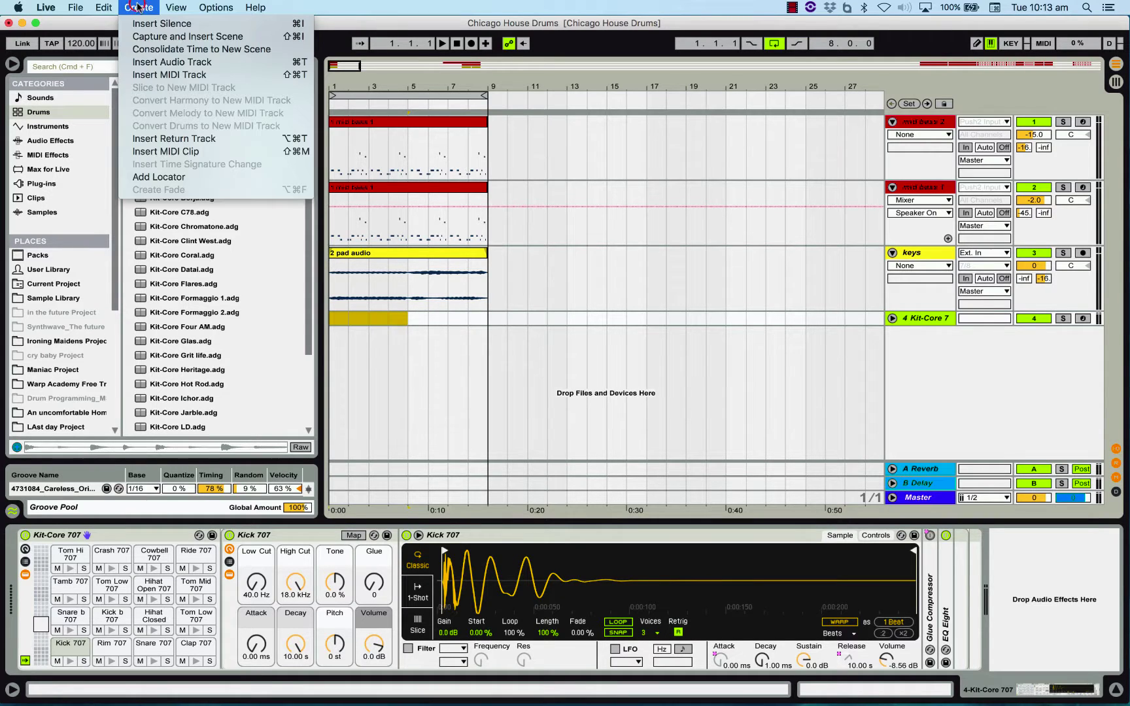
left_click(227, 153)
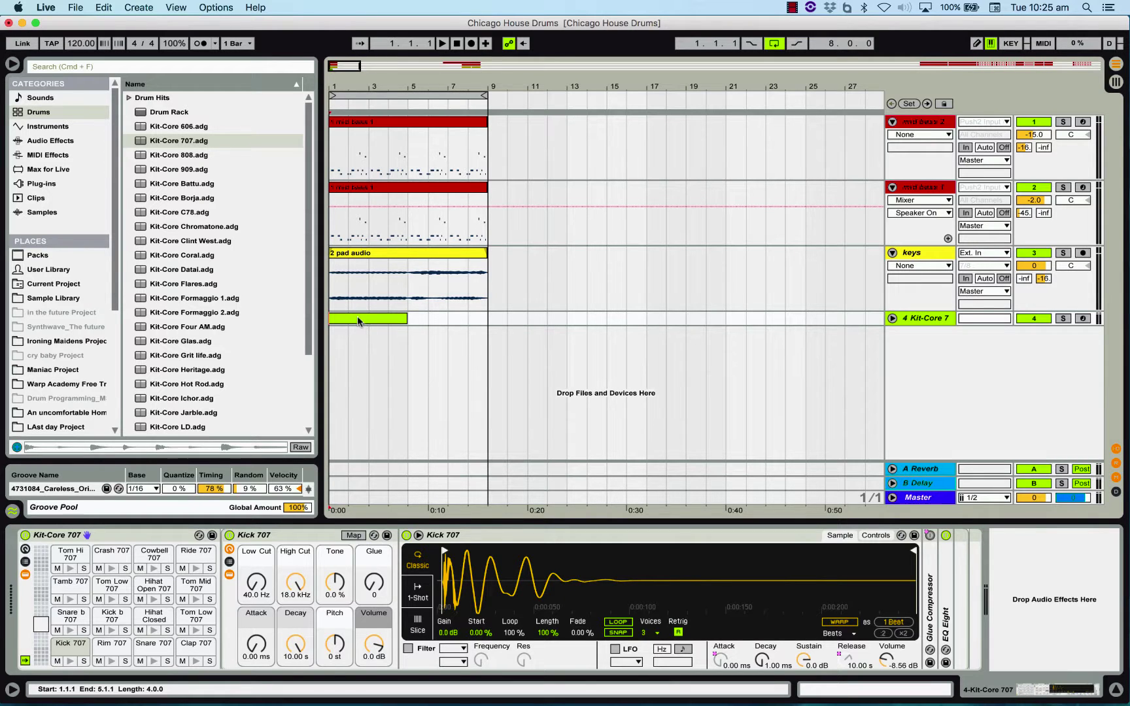
double_click(362, 321)
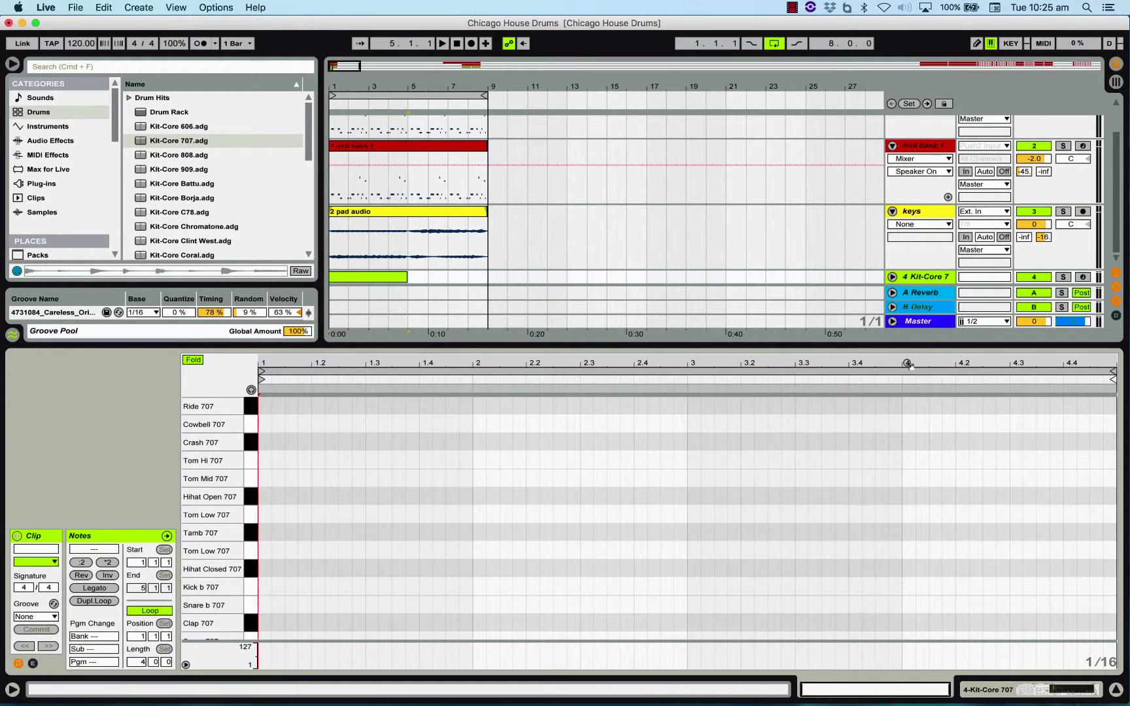
Add Kick 707 notes on all four beats of bar 1 and play the pattern back.
scroll(338, 533, "down", 3)
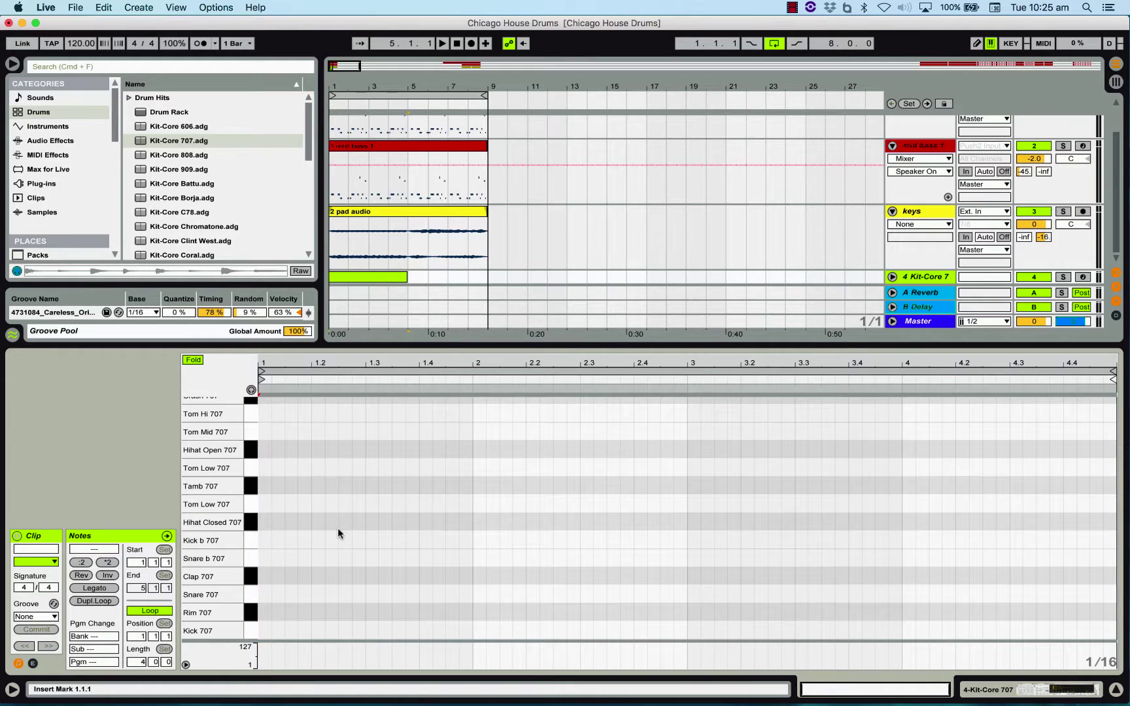
key("space")
scroll(213, 570, "up", 3)
scroll(213, 570, "down", 3)
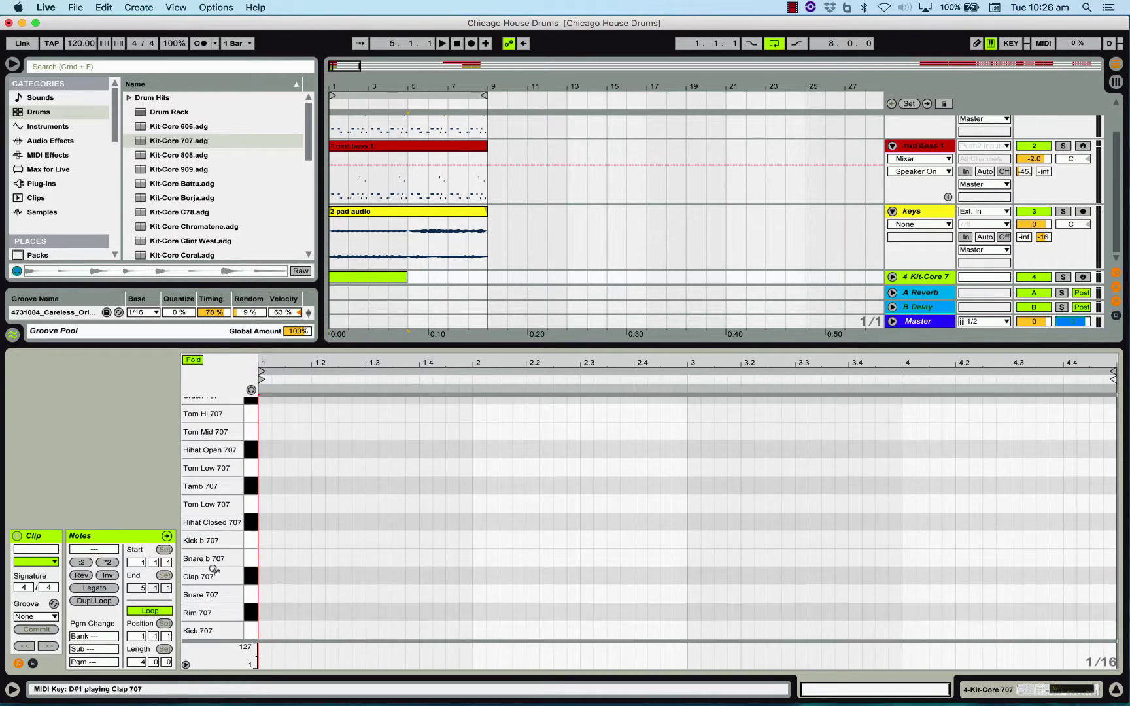
left_click(261, 570)
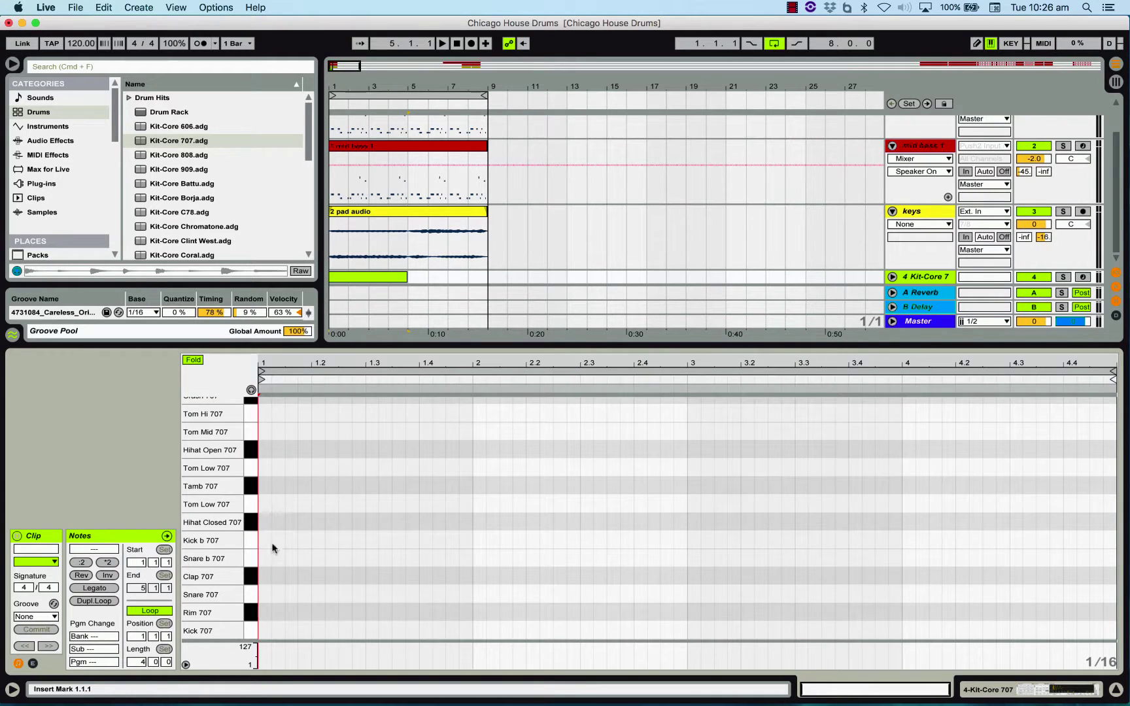
double_click(262, 630)
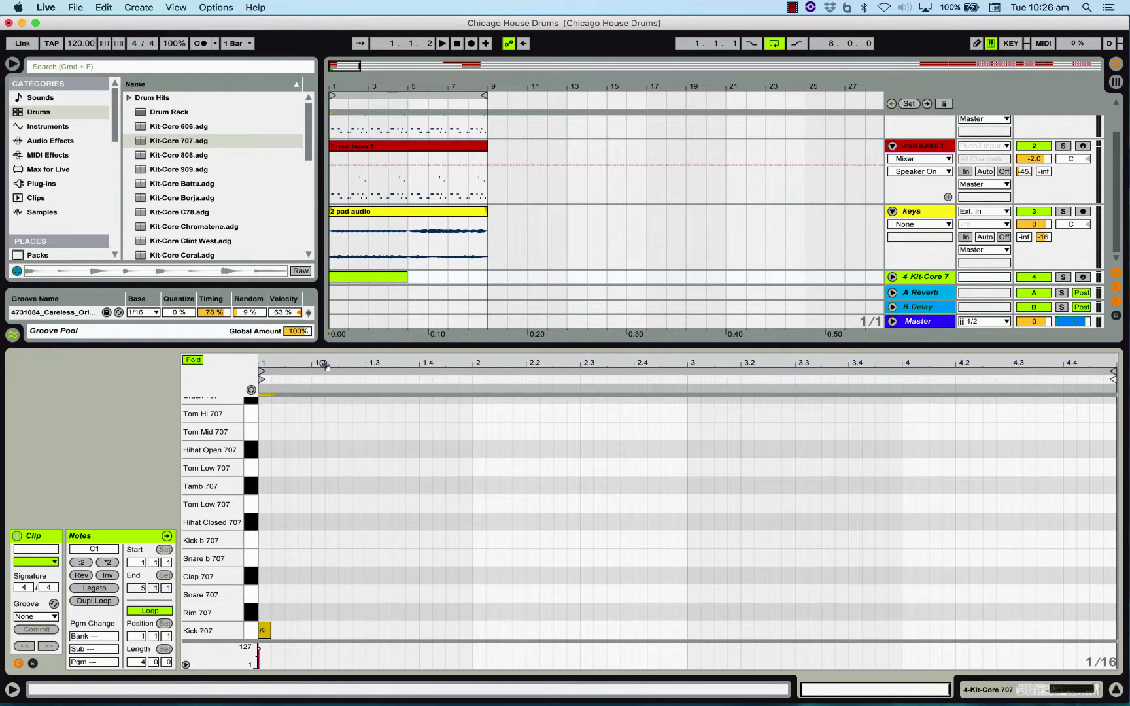
double_click(316, 631)
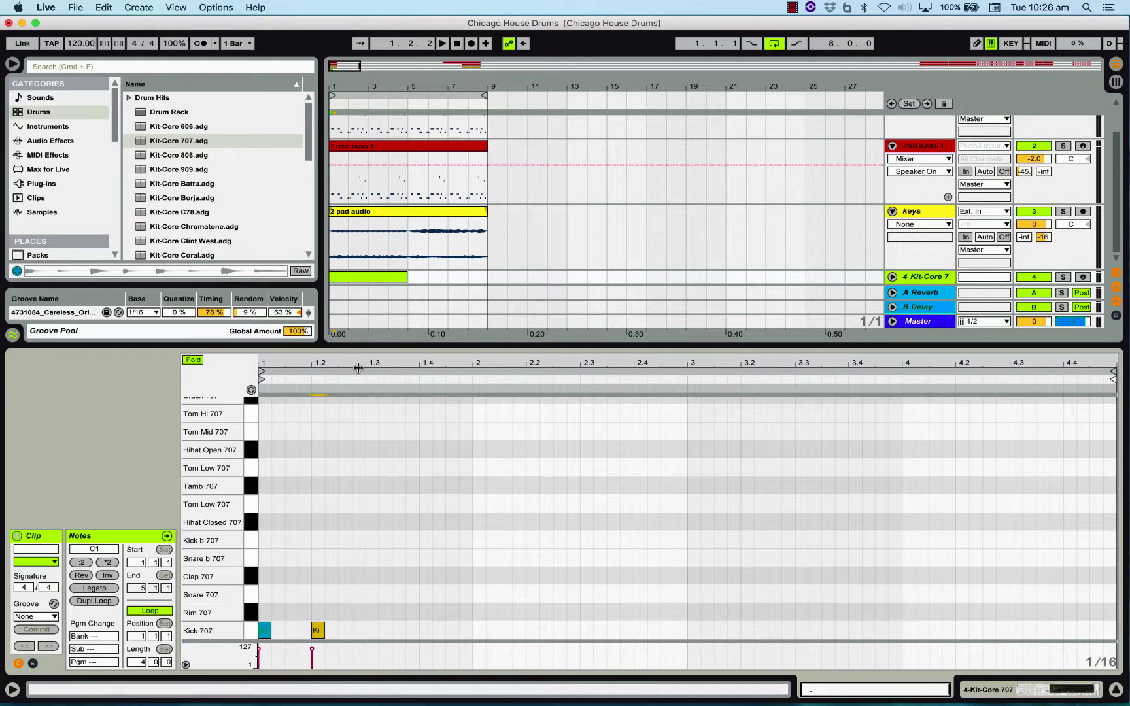
double_click(371, 634)
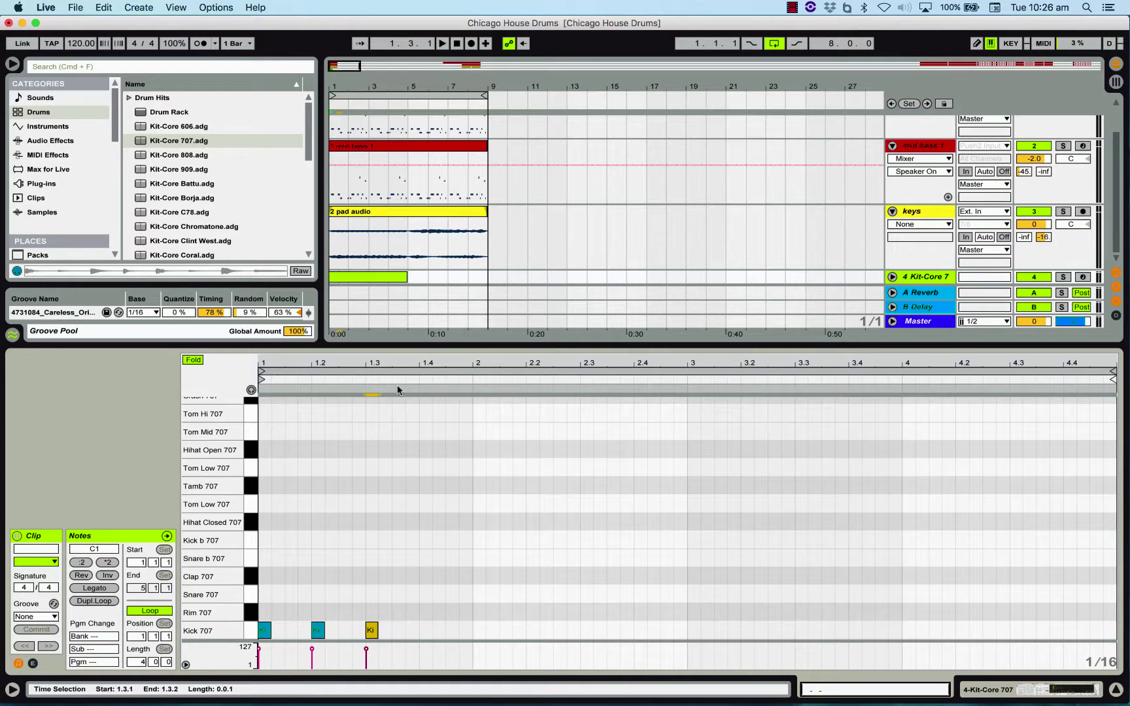
double_click(424, 630)
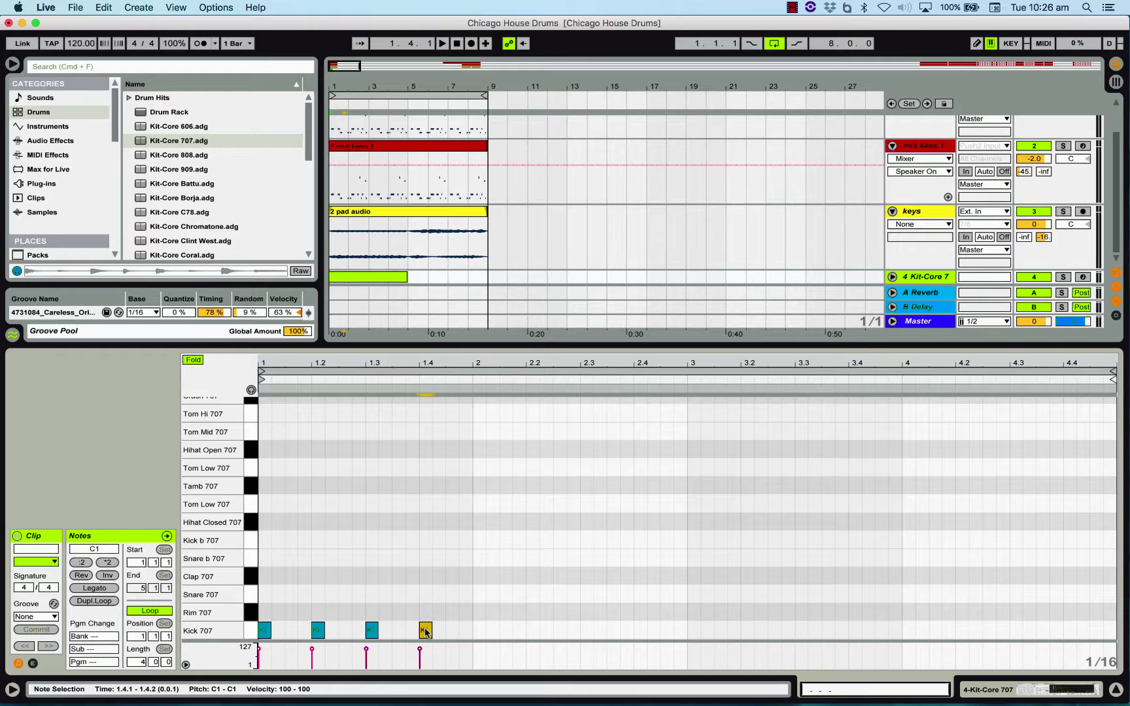
left_click(442, 44)
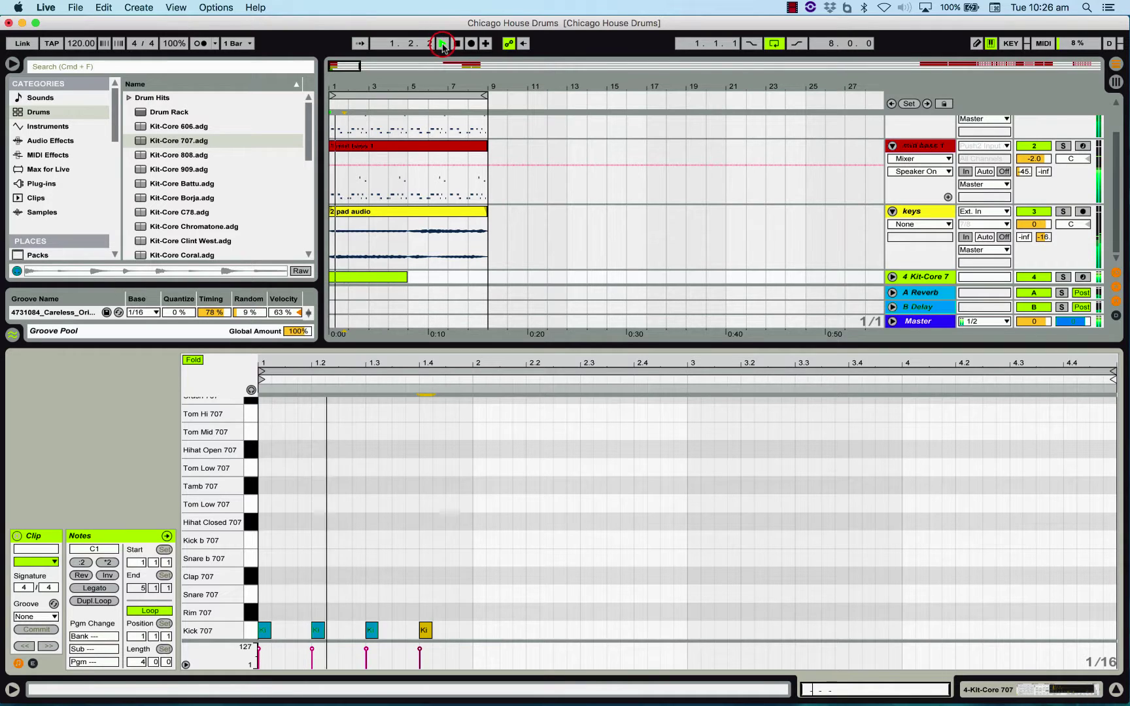
key("space")
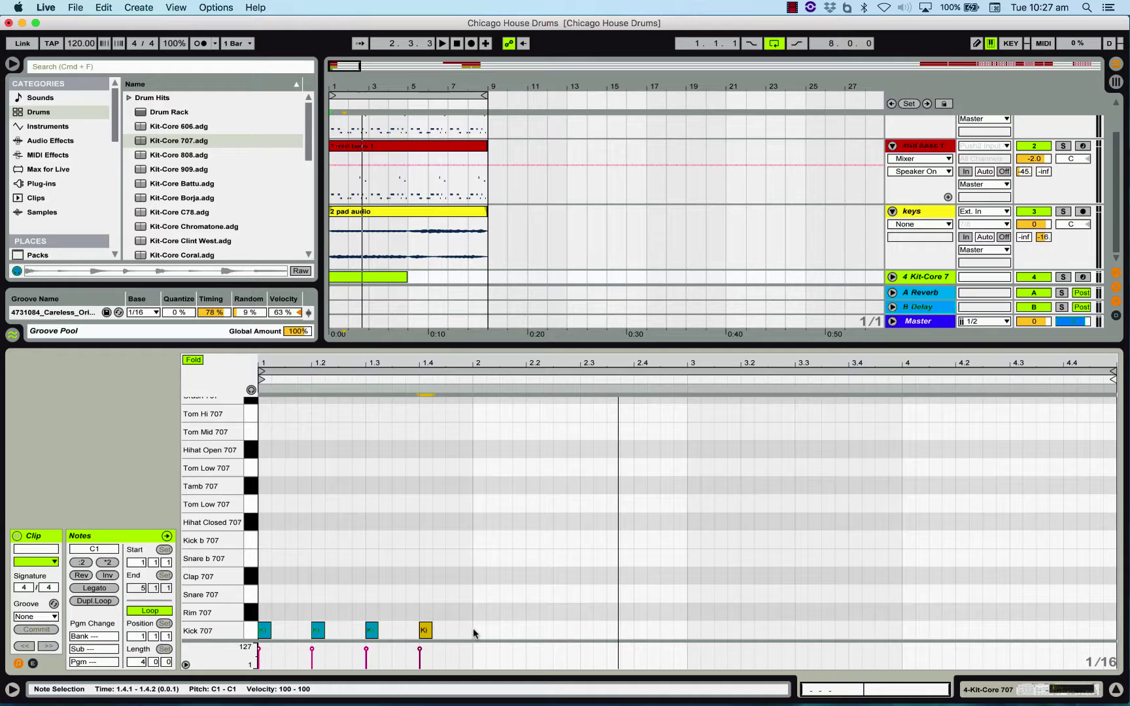
Copy the four kick notes of bar 1 into bars 2, 3 and 4, and play the result.
left_click_drag(474, 633, 263, 634)
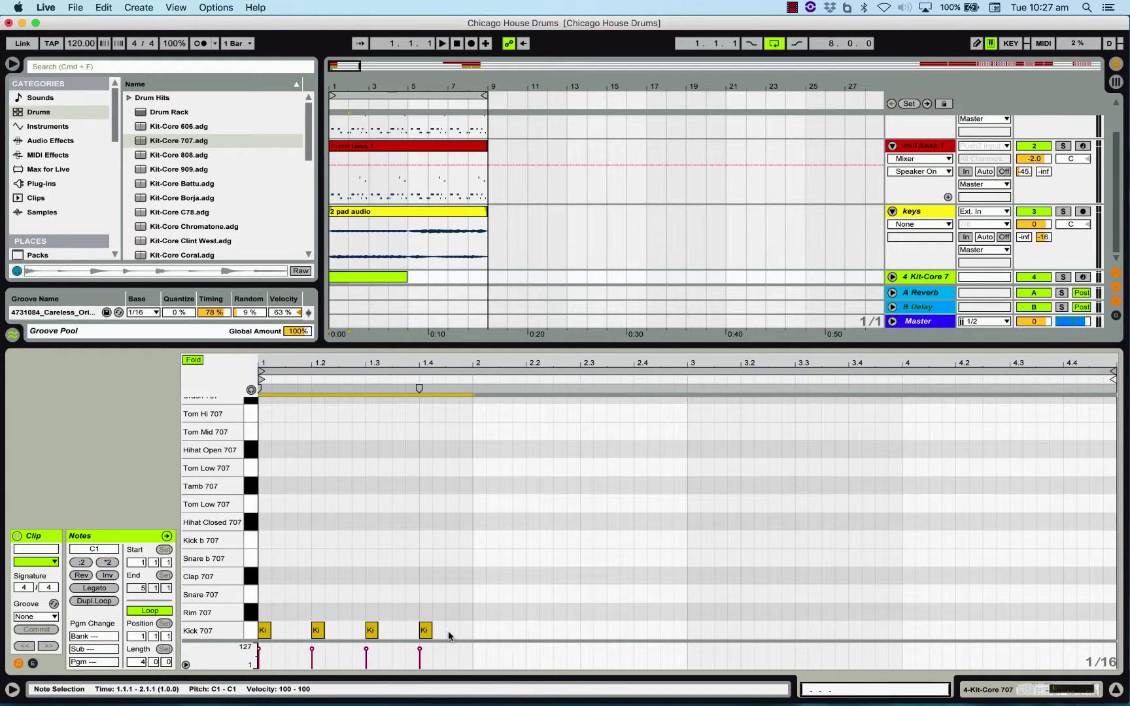
key("super+c")
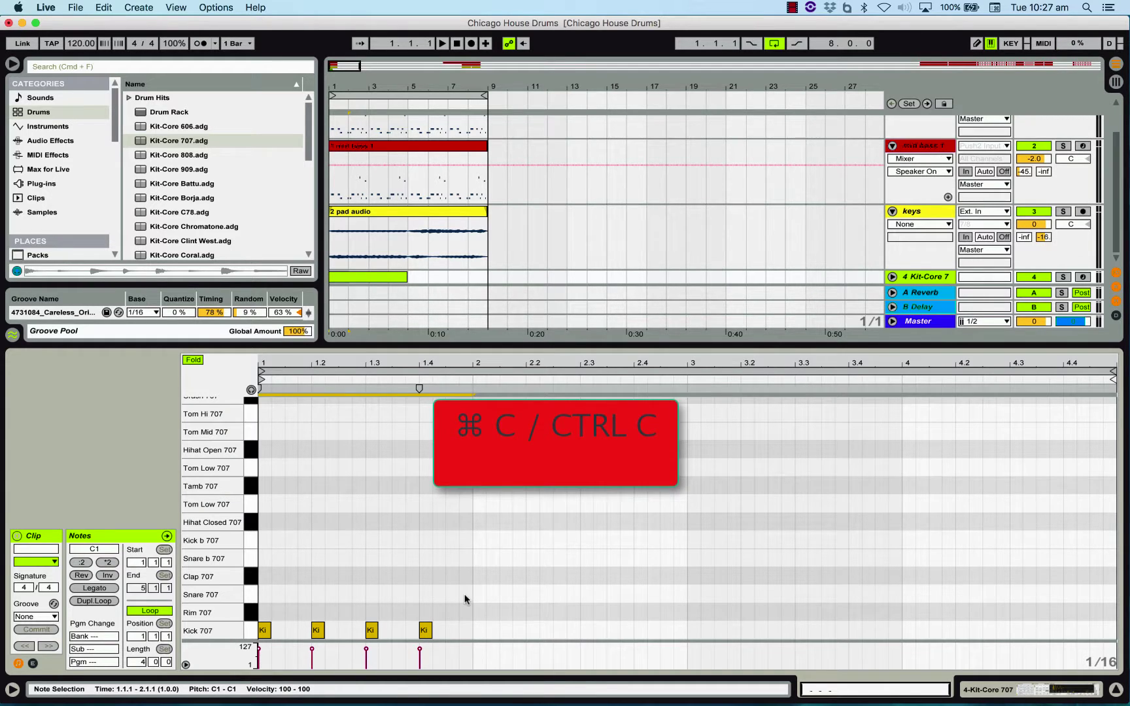
left_click(472, 633)
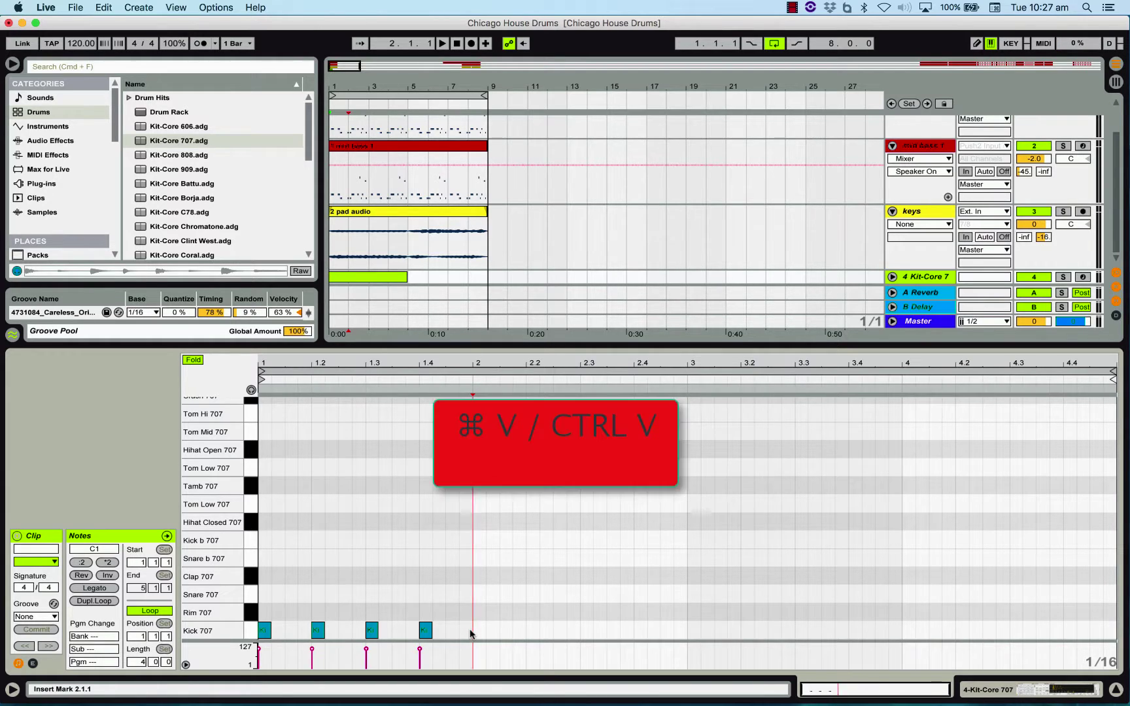
key("super+v")
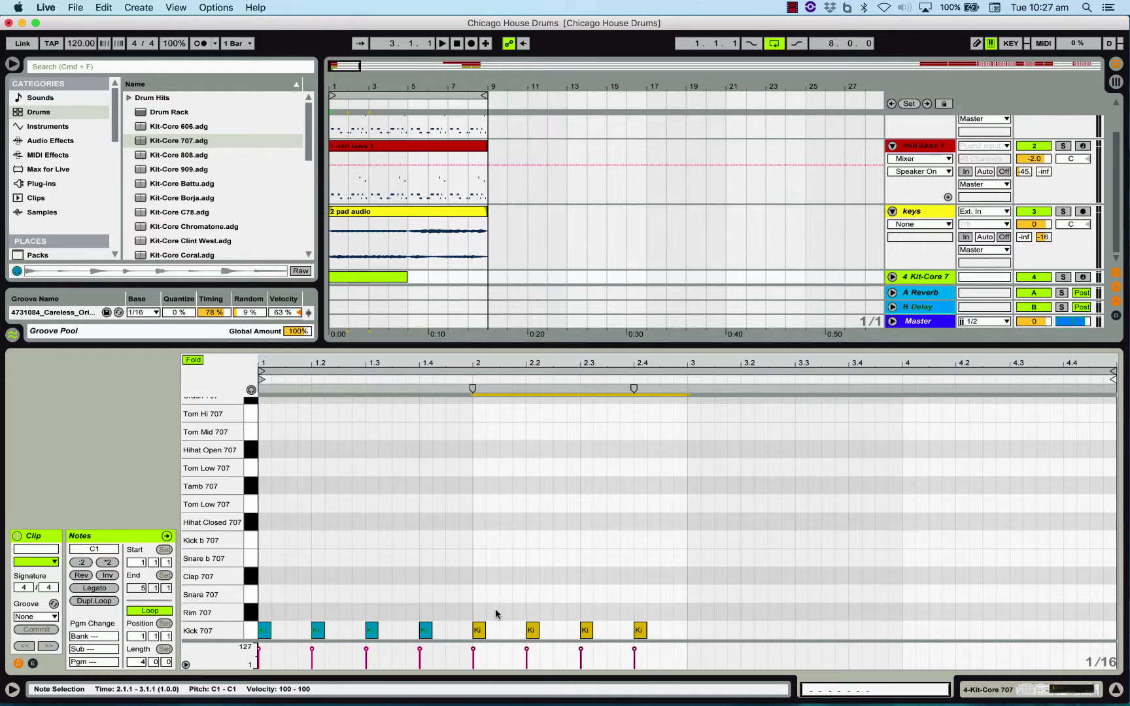
left_click(686, 632)
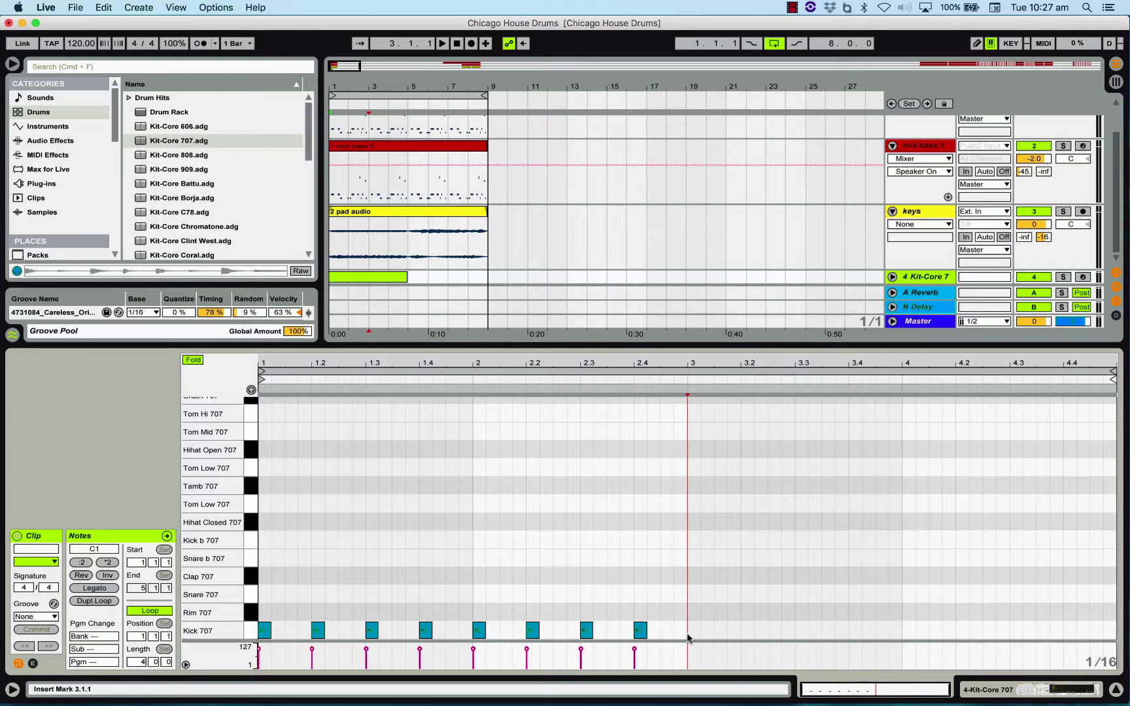
key("super+v")
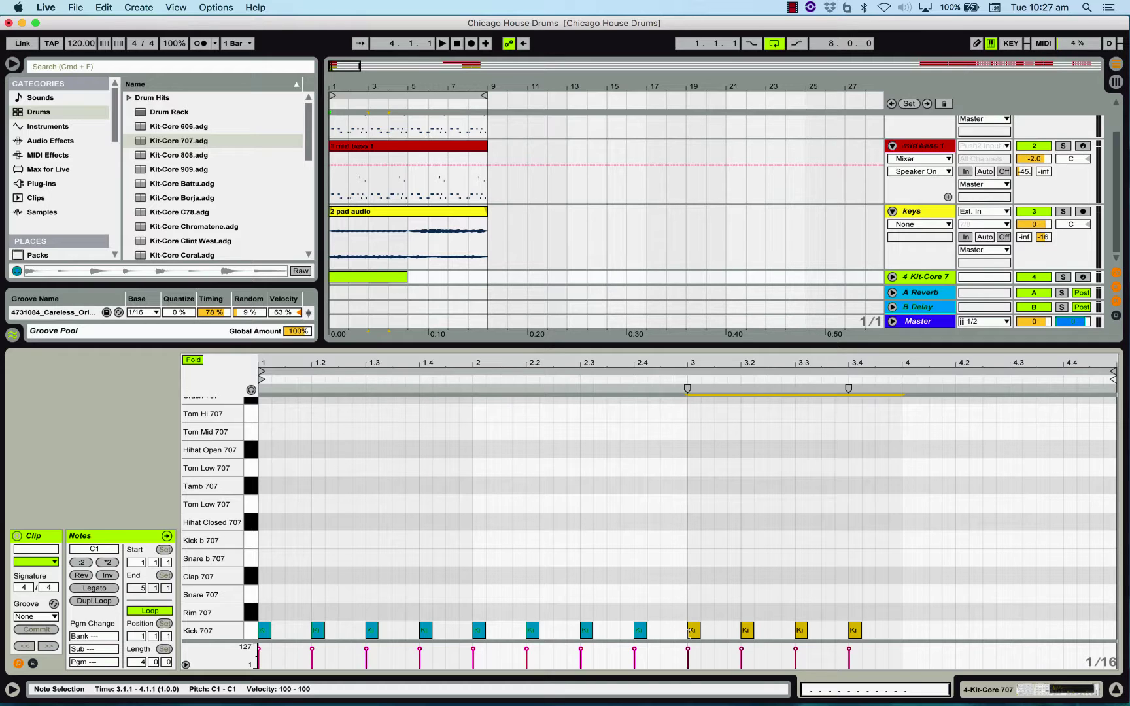
left_click(902, 637)
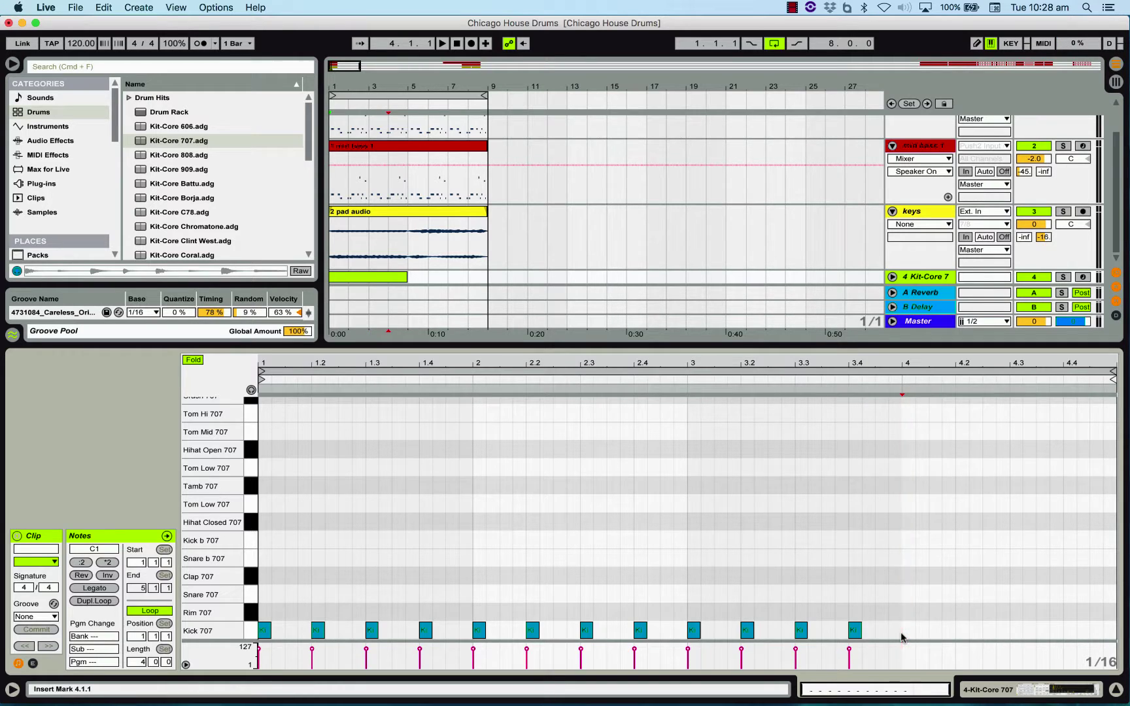
key("super+v")
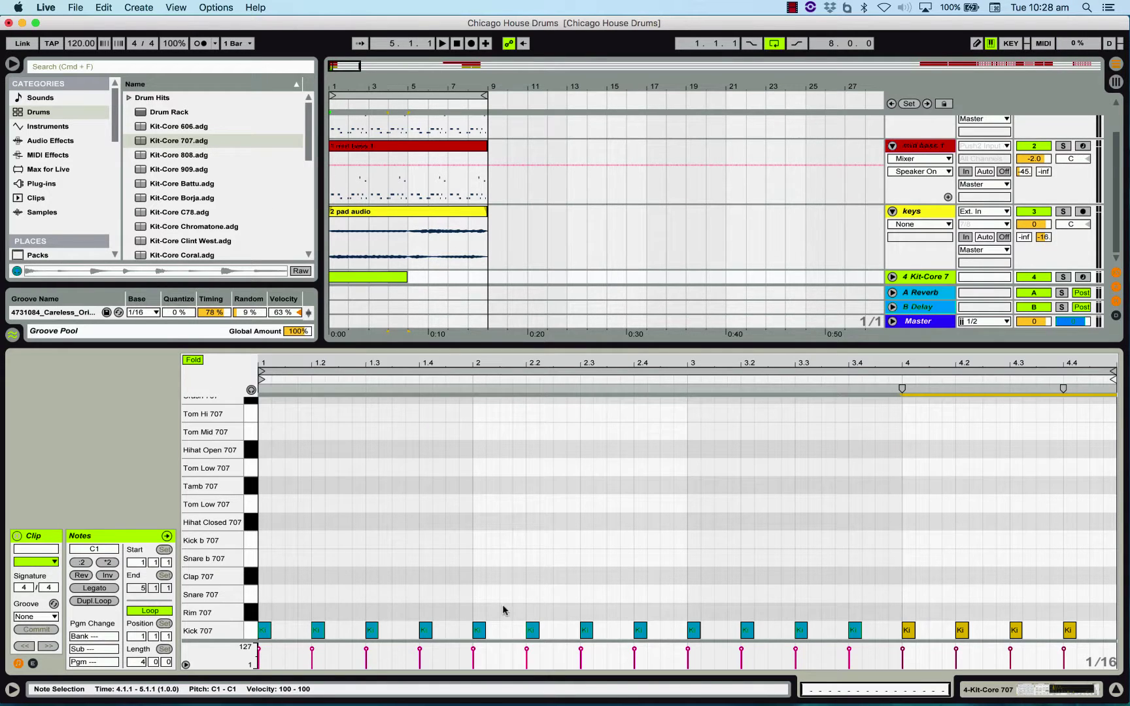
left_click(442, 43)
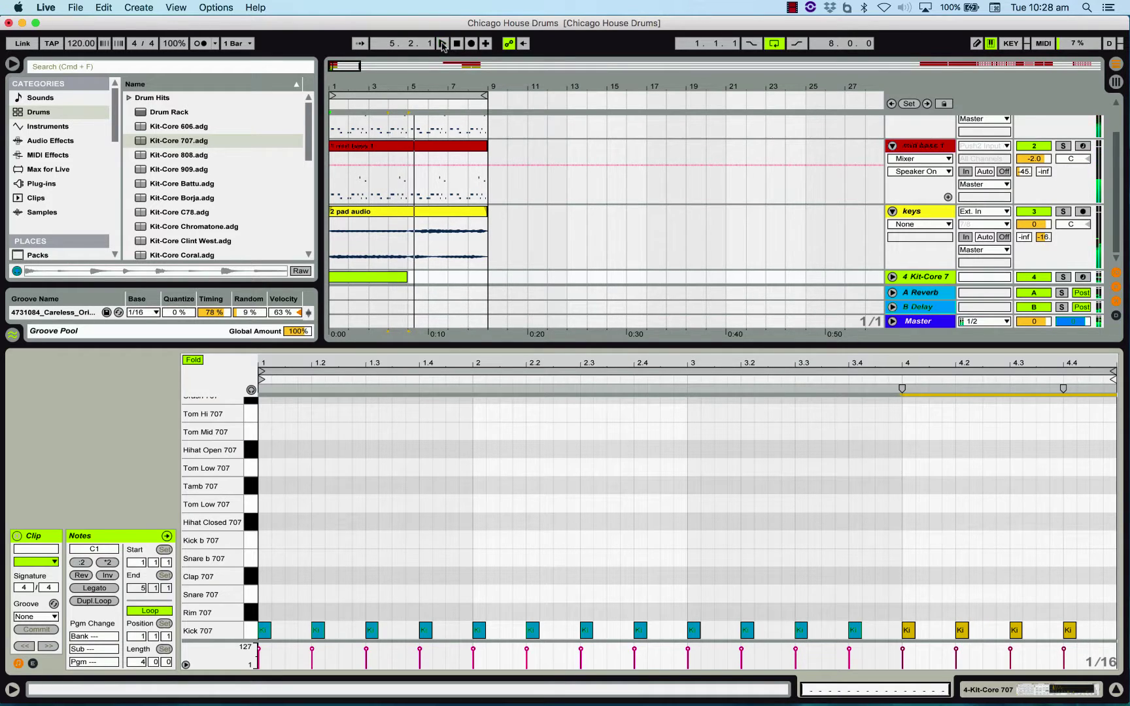
left_click(457, 44)
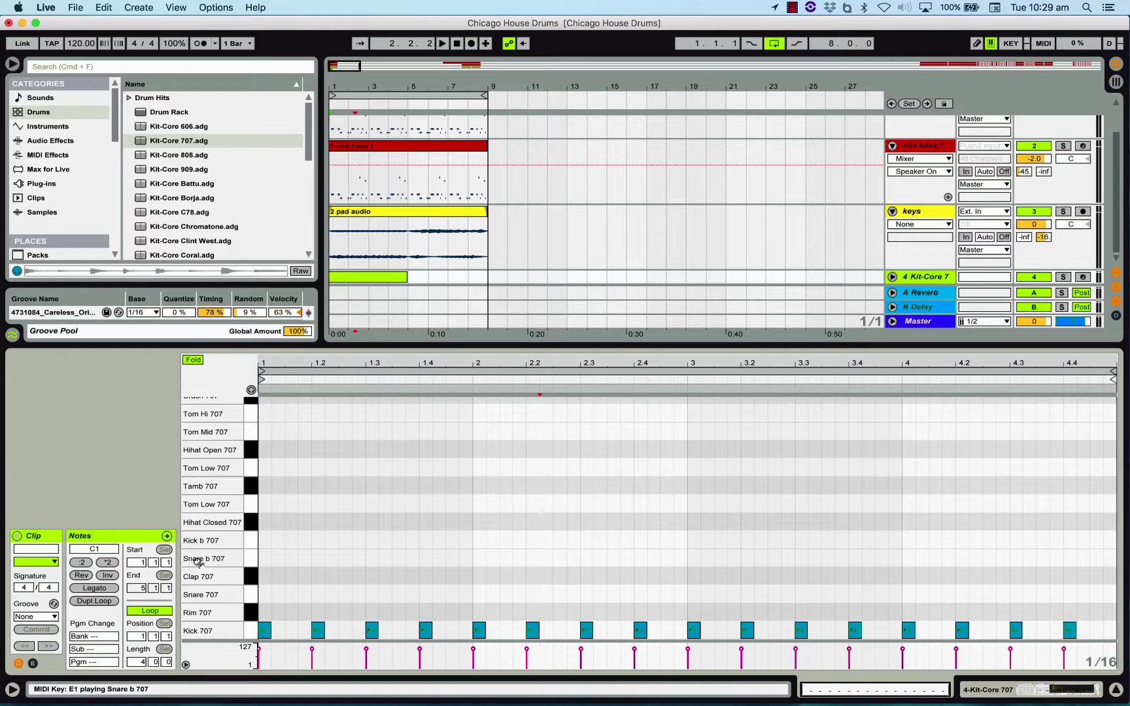
Add Snare b 707 notes on beats 2 and 4 of bar 1 and play the beat back.
double_click(318, 558)
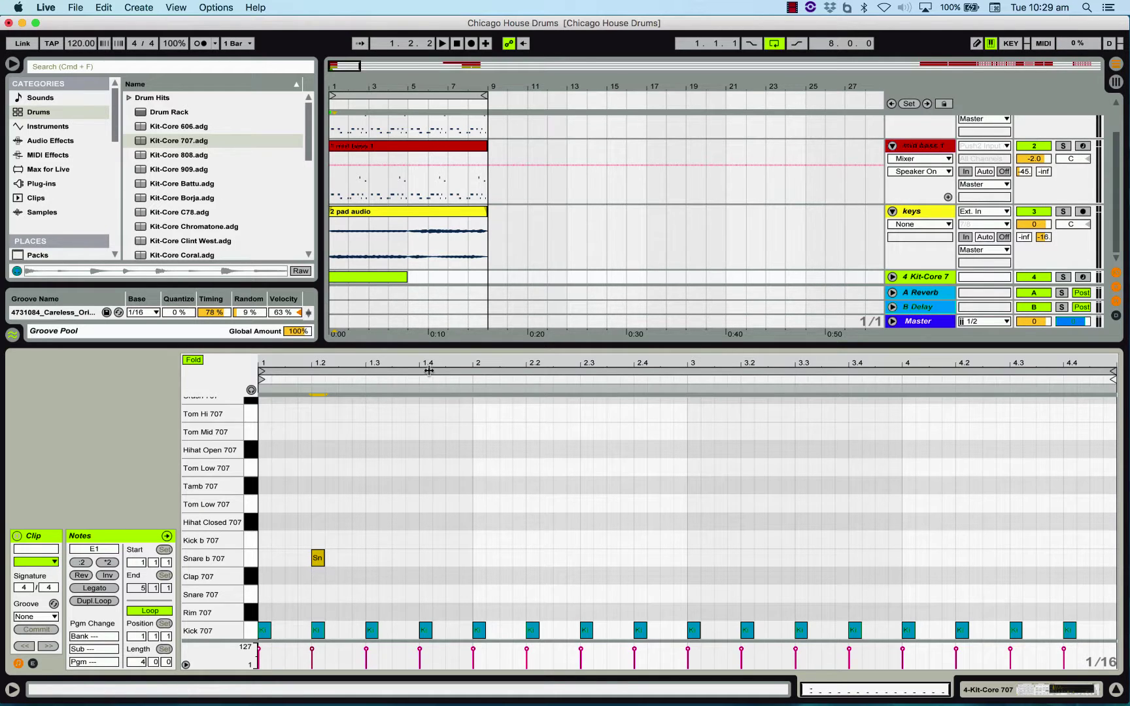
double_click(423, 559)
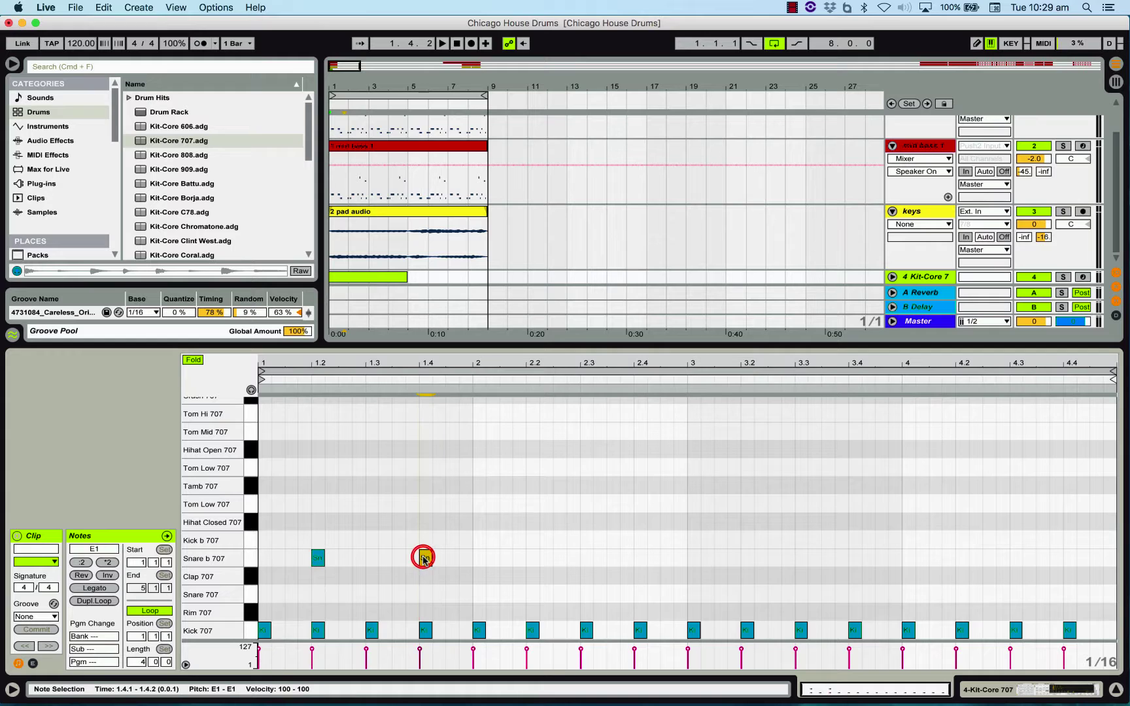
key("space")
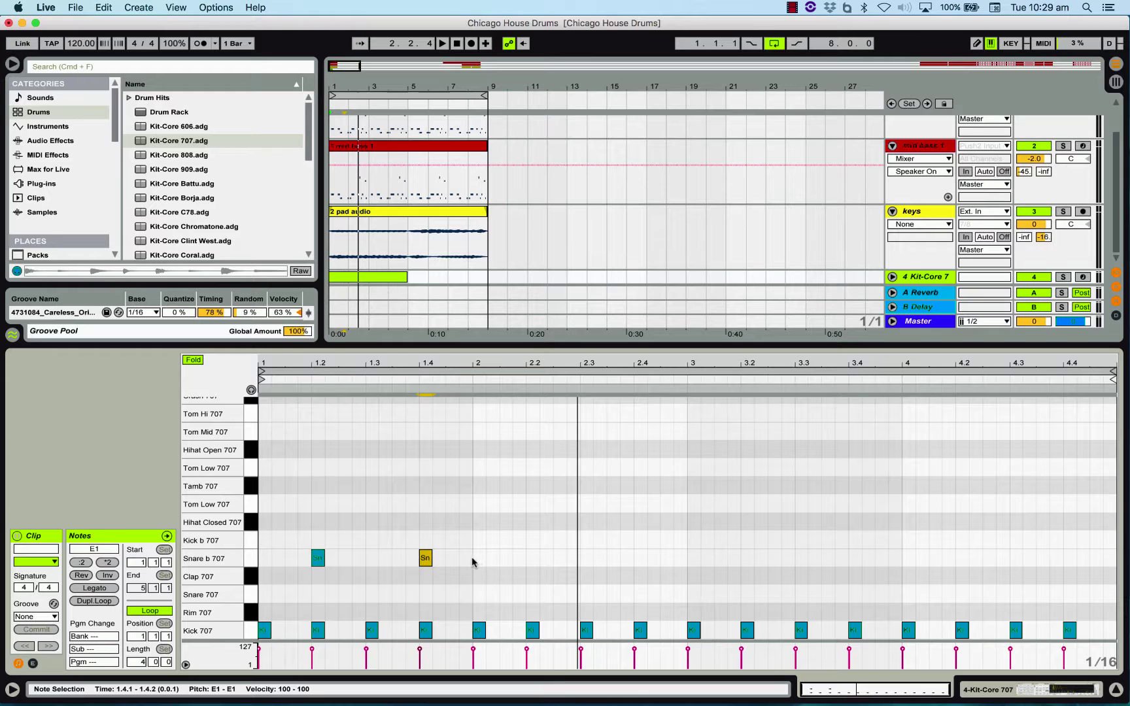
Copy the two Snare b 707 notes of bar 1 onto beats 2 and 4 of bars 2, 3 and 4.
left_click_drag(471, 556, 294, 563)
key("super+c")
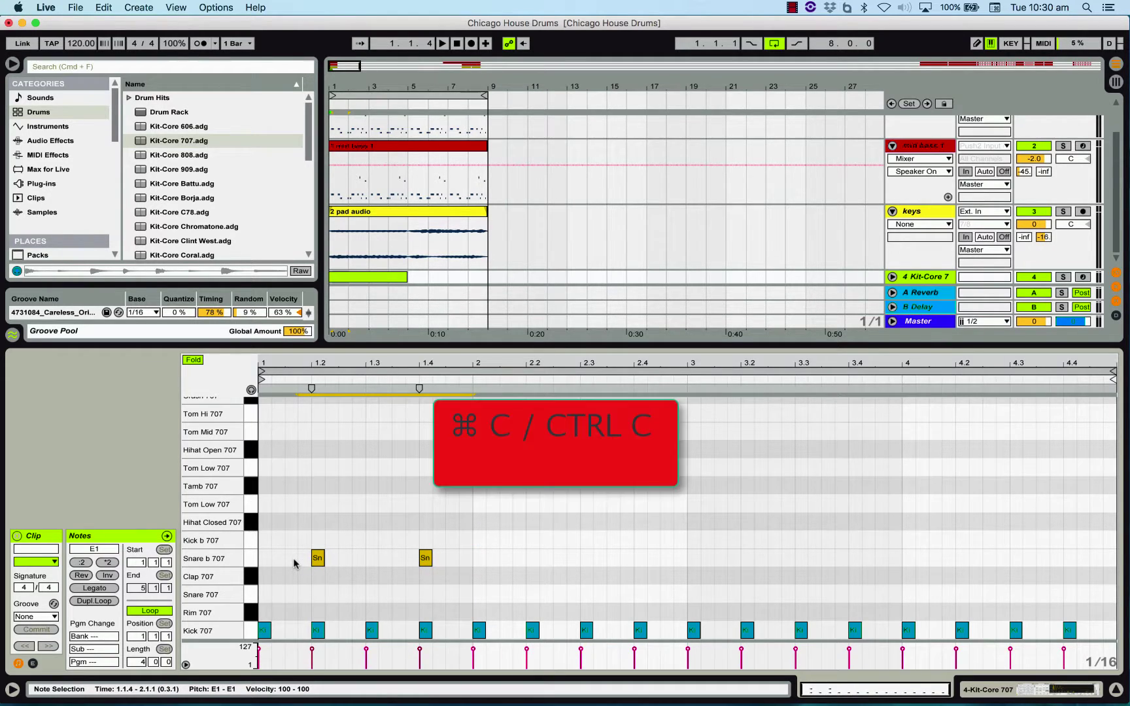
left_click(456, 561)
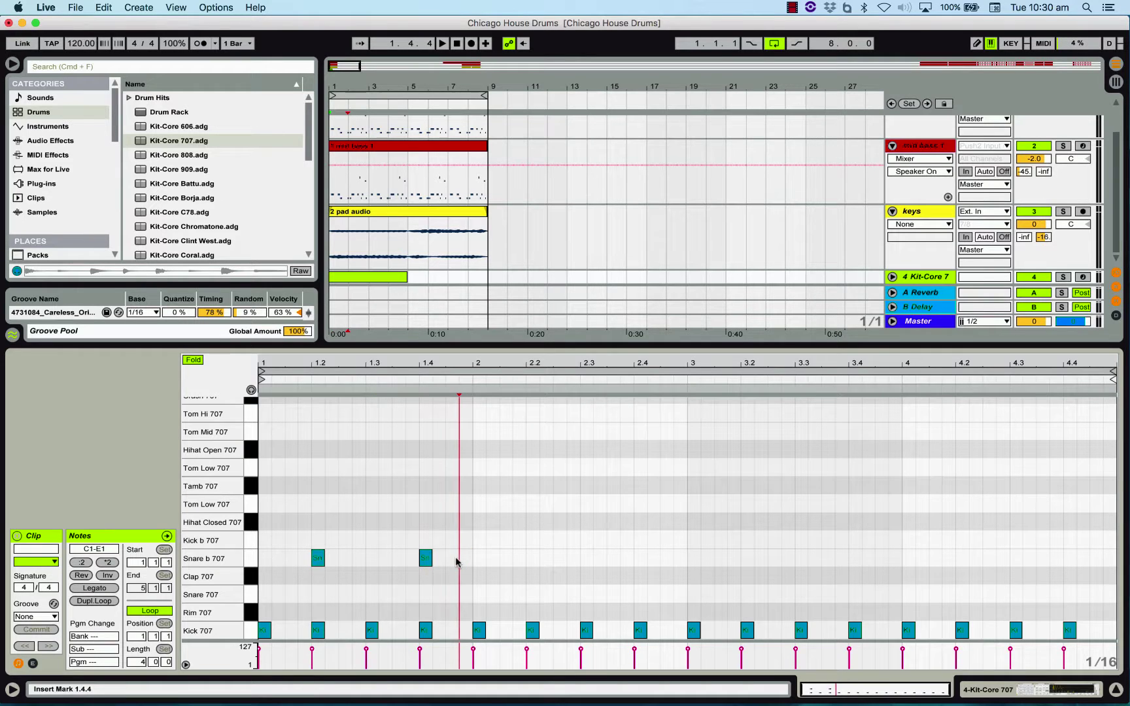
key("super+v")
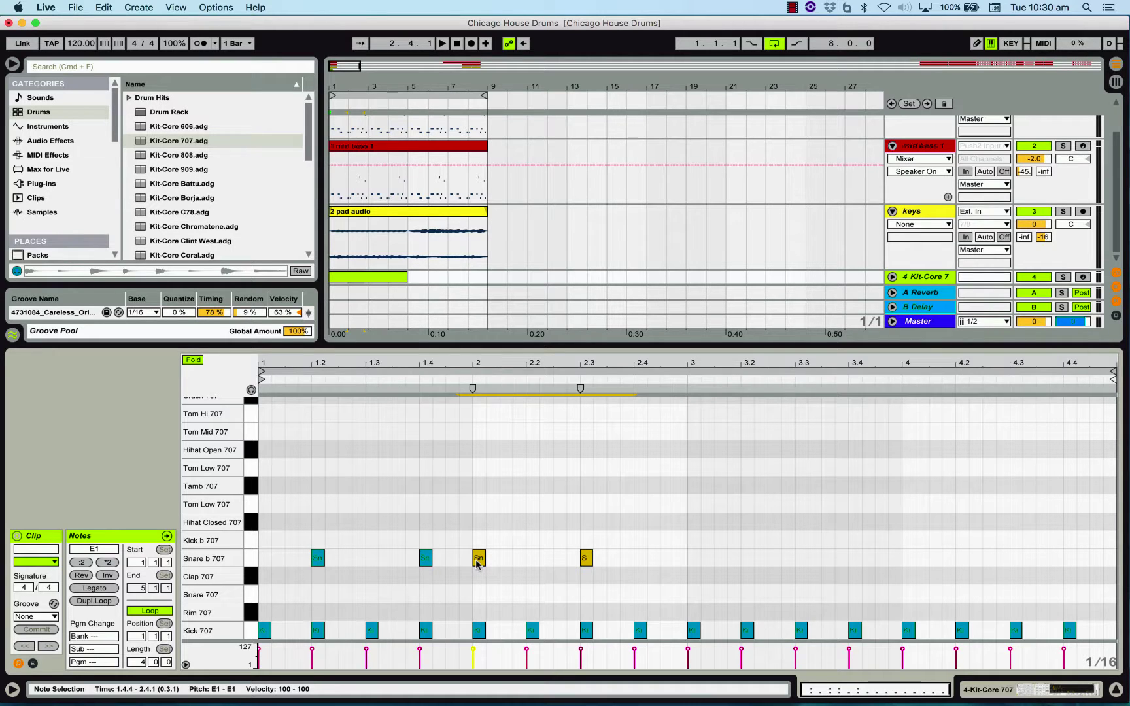
left_click_drag(478, 564, 532, 568)
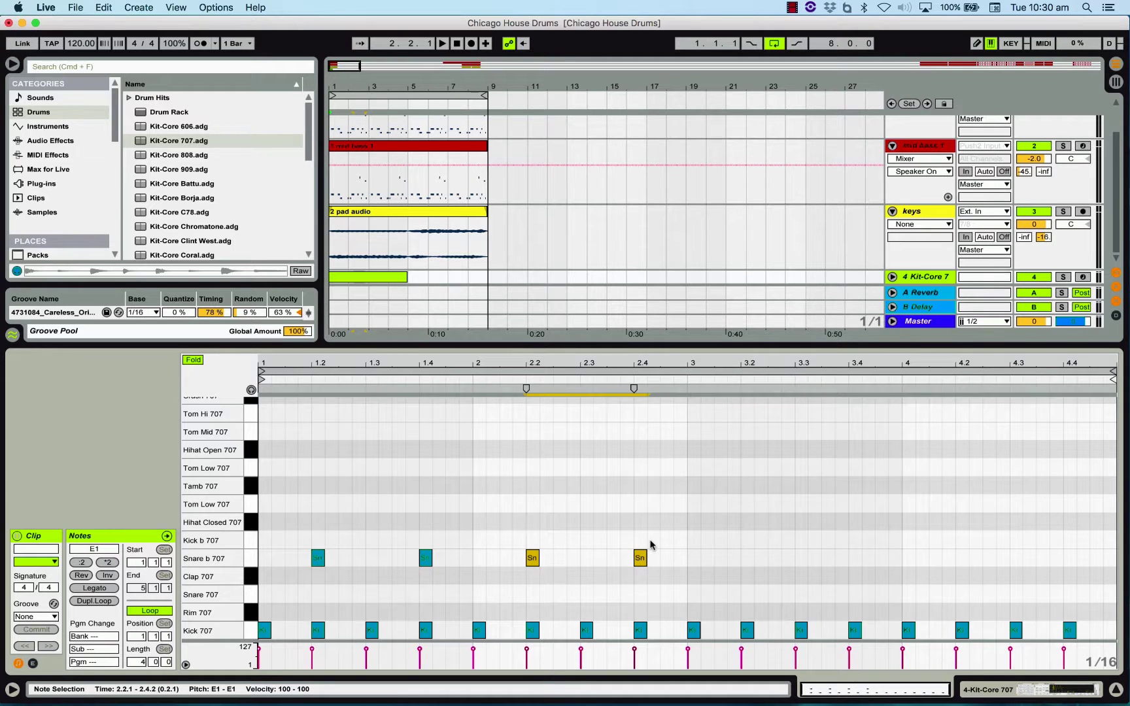
left_click(686, 559)
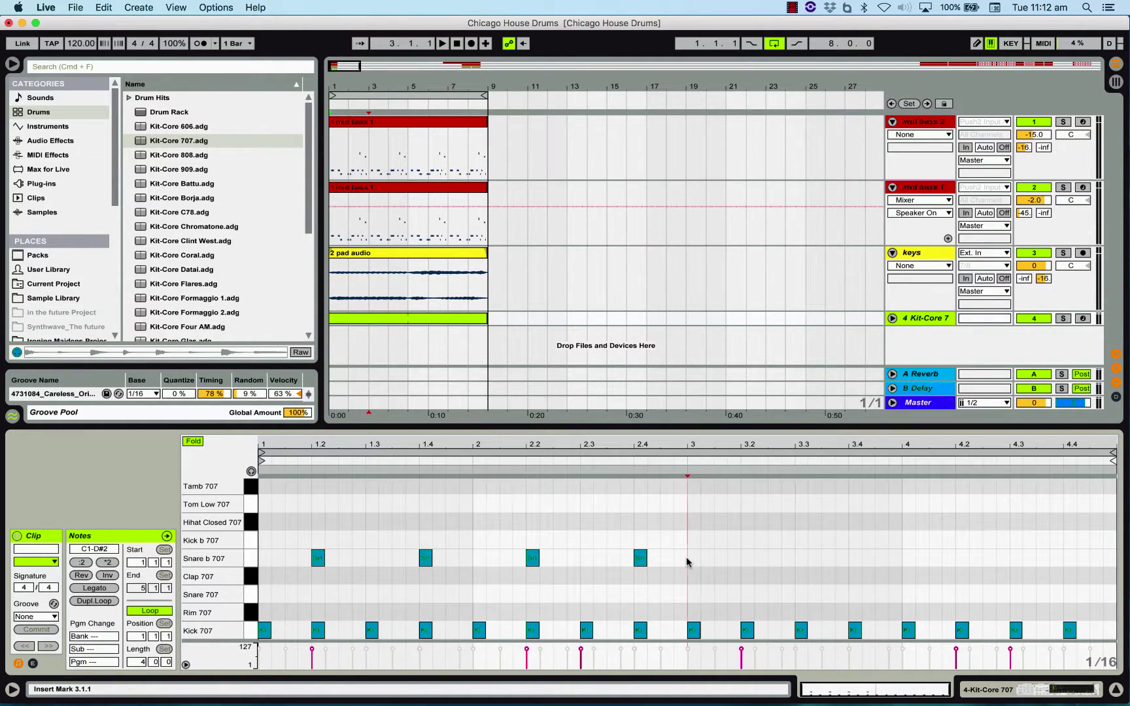
key("super+v")
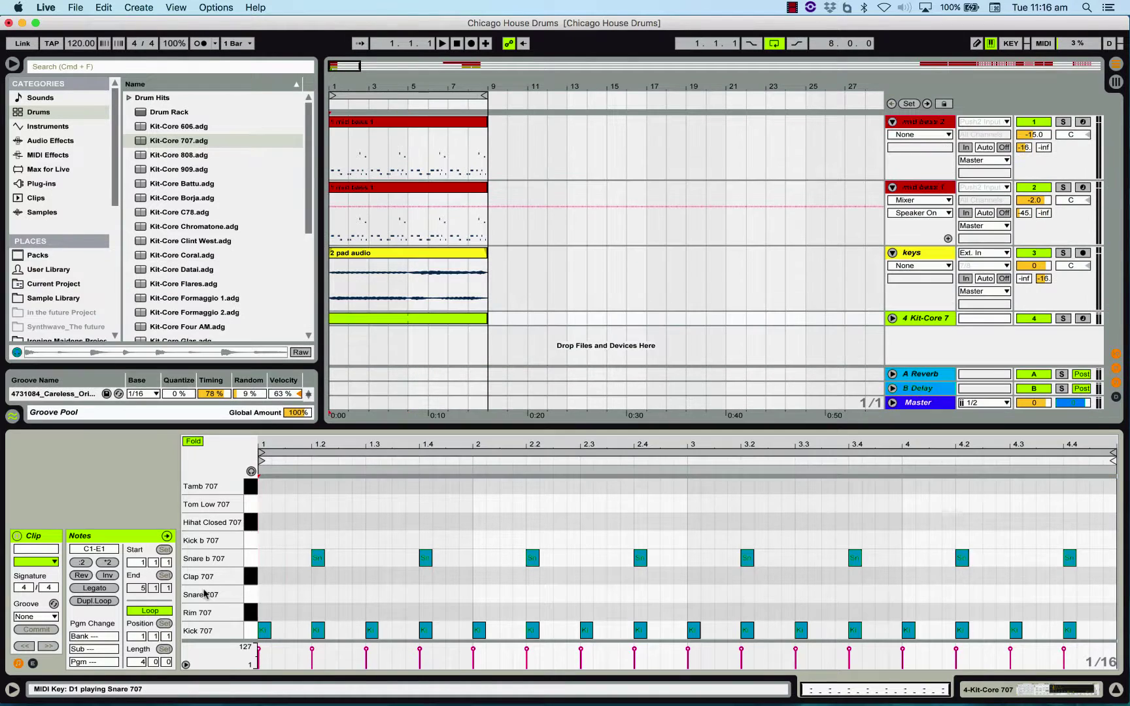
Add Ride 707 notes at 1.1.1, 1.1.3, 1.2.2, 1.2.4, 1.3.1, 1.3.3, 1.4.2 and 1.4.4, and play the pattern back.
scroll(207, 502, "up", 5)
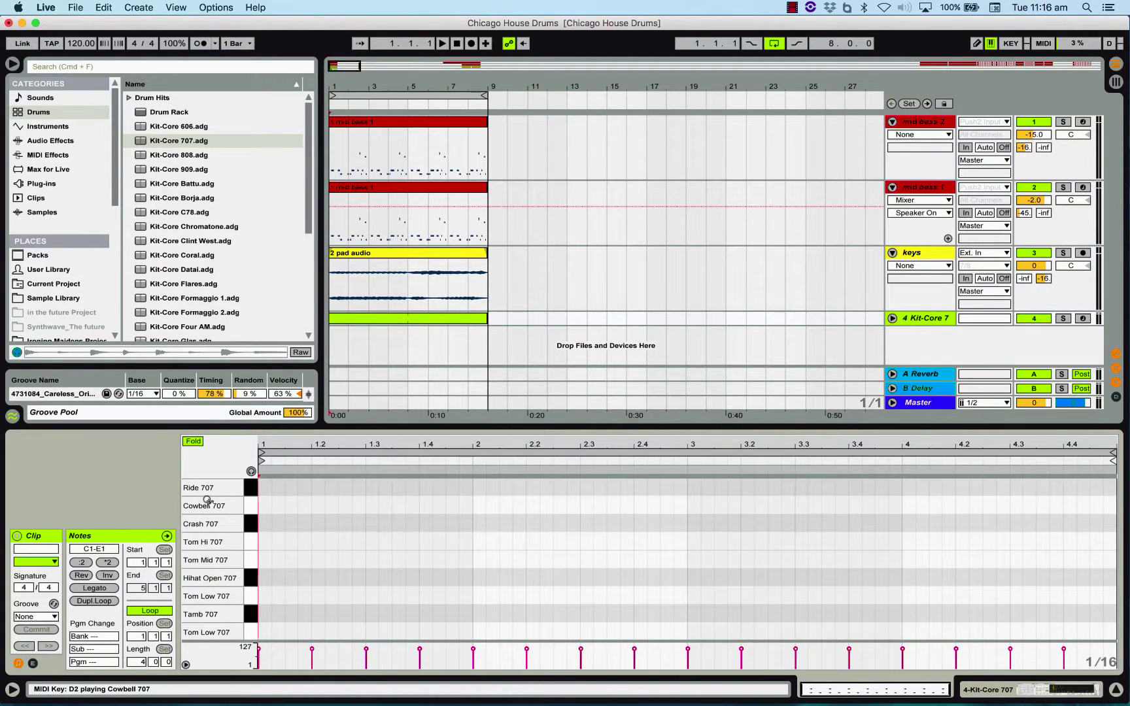
left_click(264, 488)
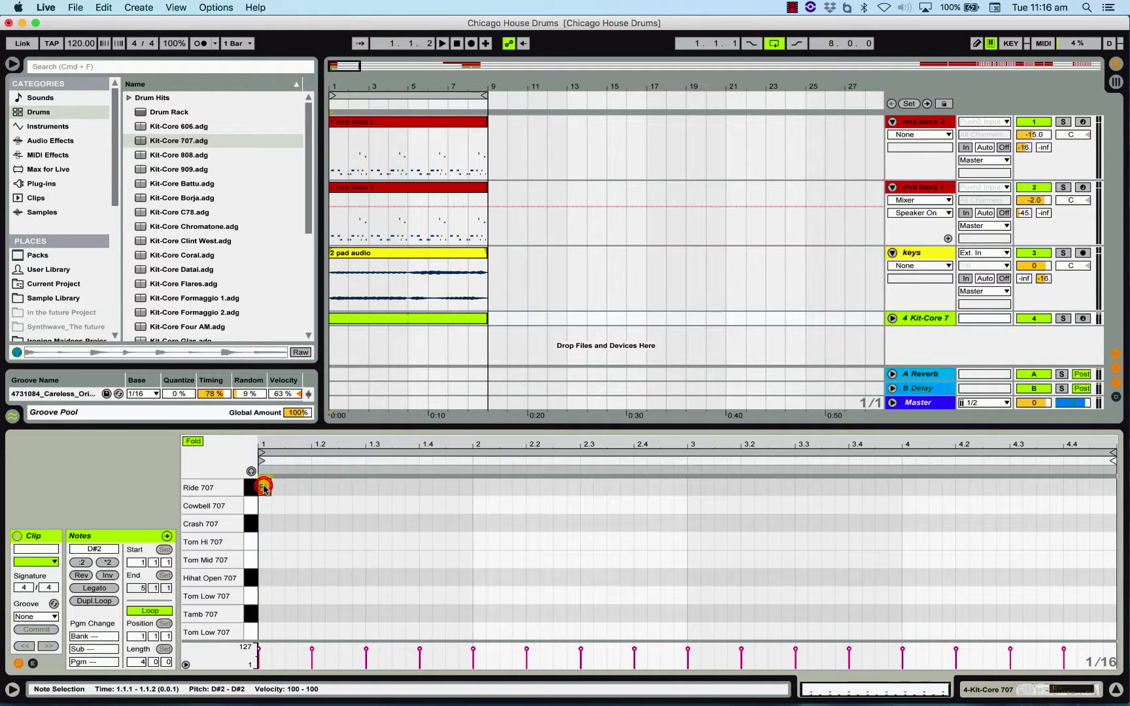
left_click(291, 487)
left_click(331, 487)
left_click(358, 488)
left_click(371, 487)
left_click(399, 487)
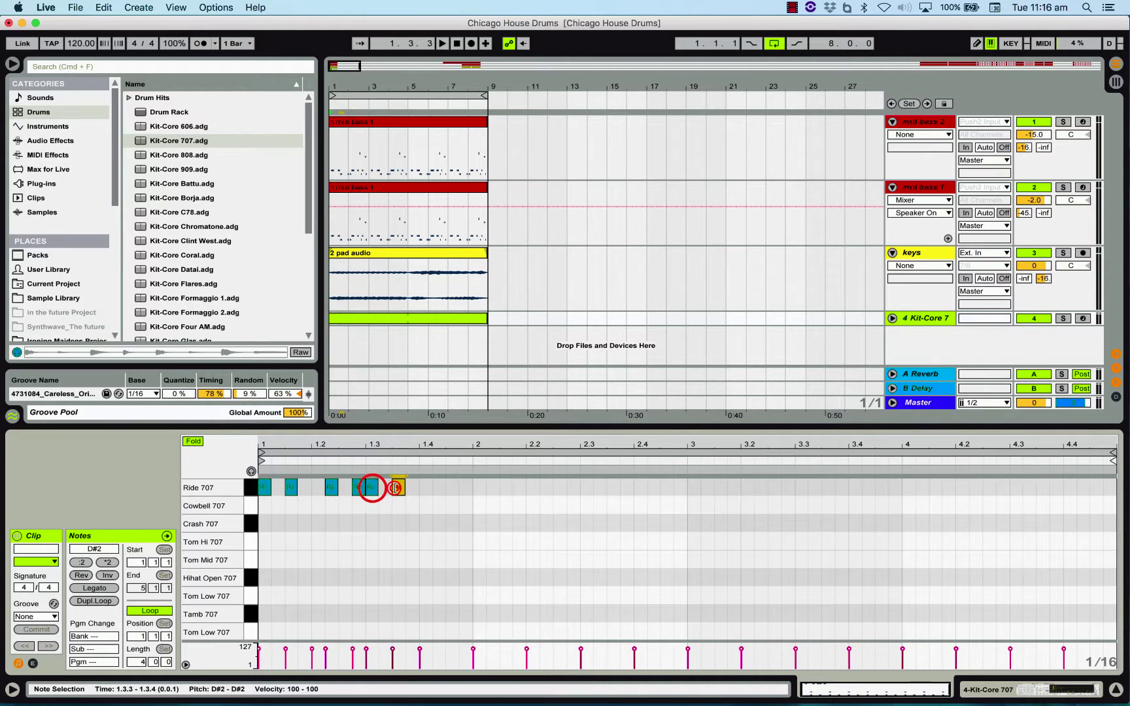
left_click(424, 487)
left_click(438, 487)
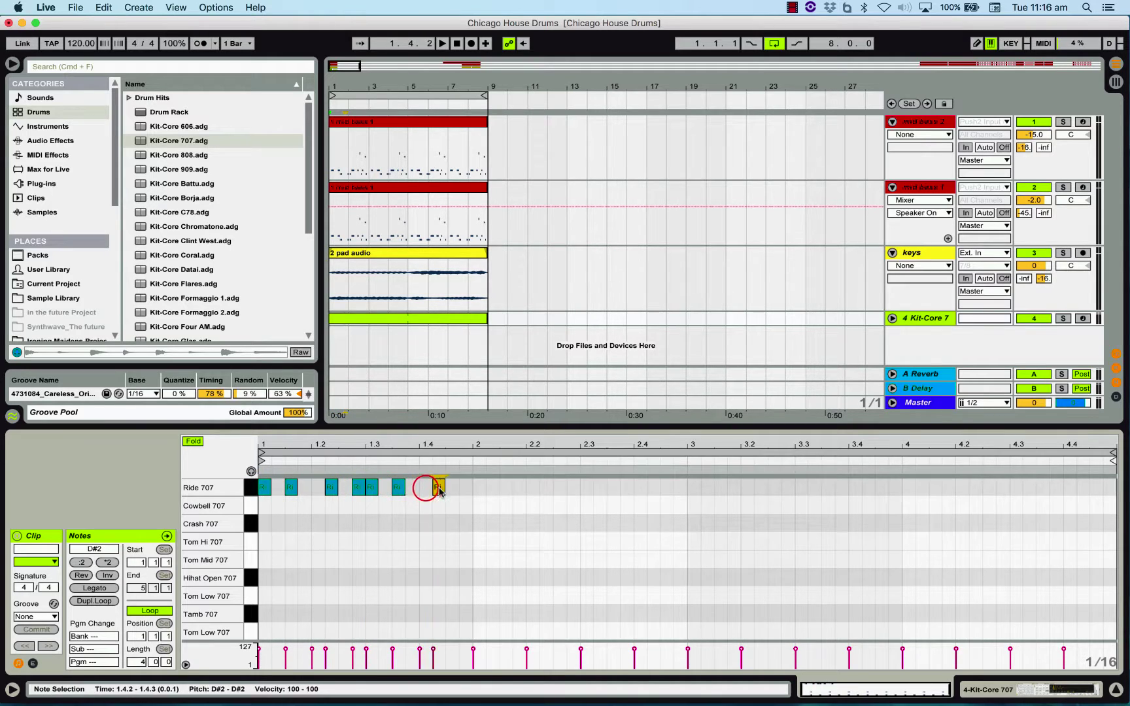
left_click(464, 487)
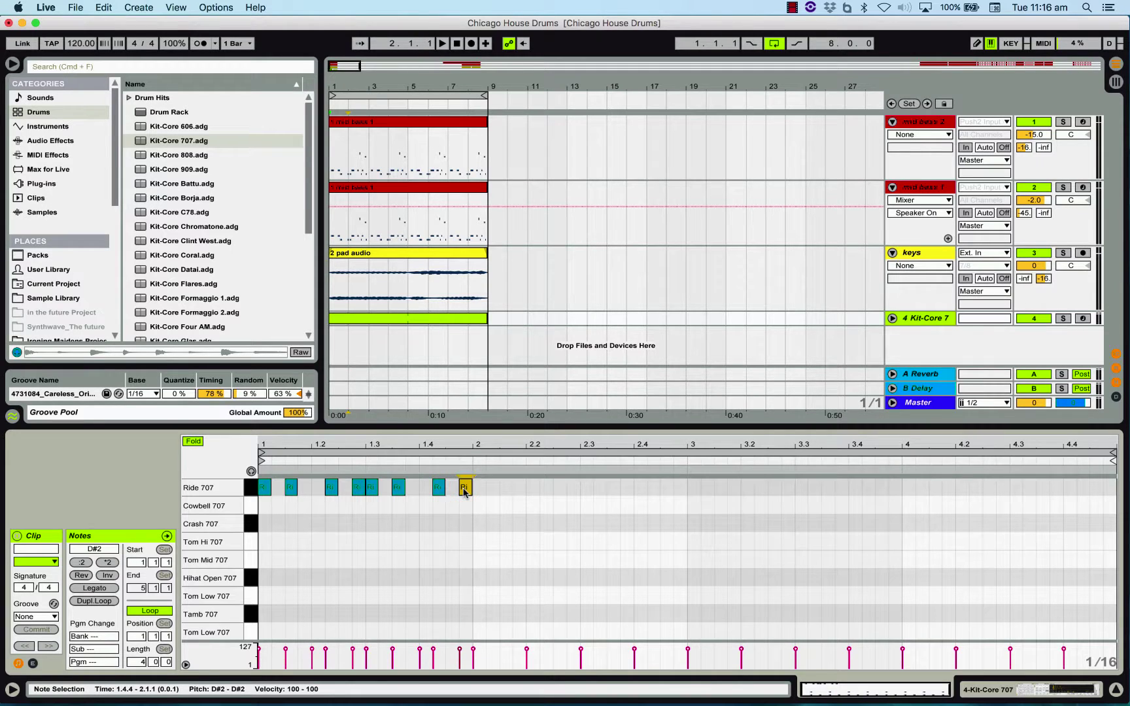
key("space")
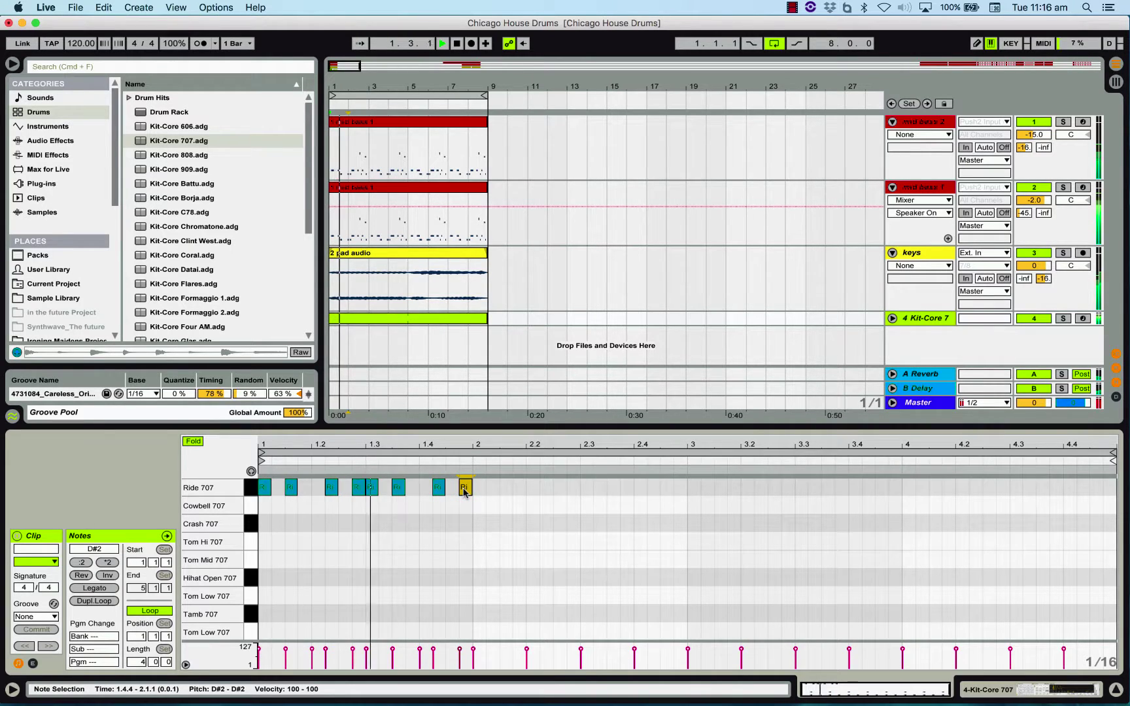
key("space")
Duplicate the Ride 707 pattern of bar 1 into bars 2, 3 and 4, and play the full beat from the start.
left_click(466, 503)
key("super+a")
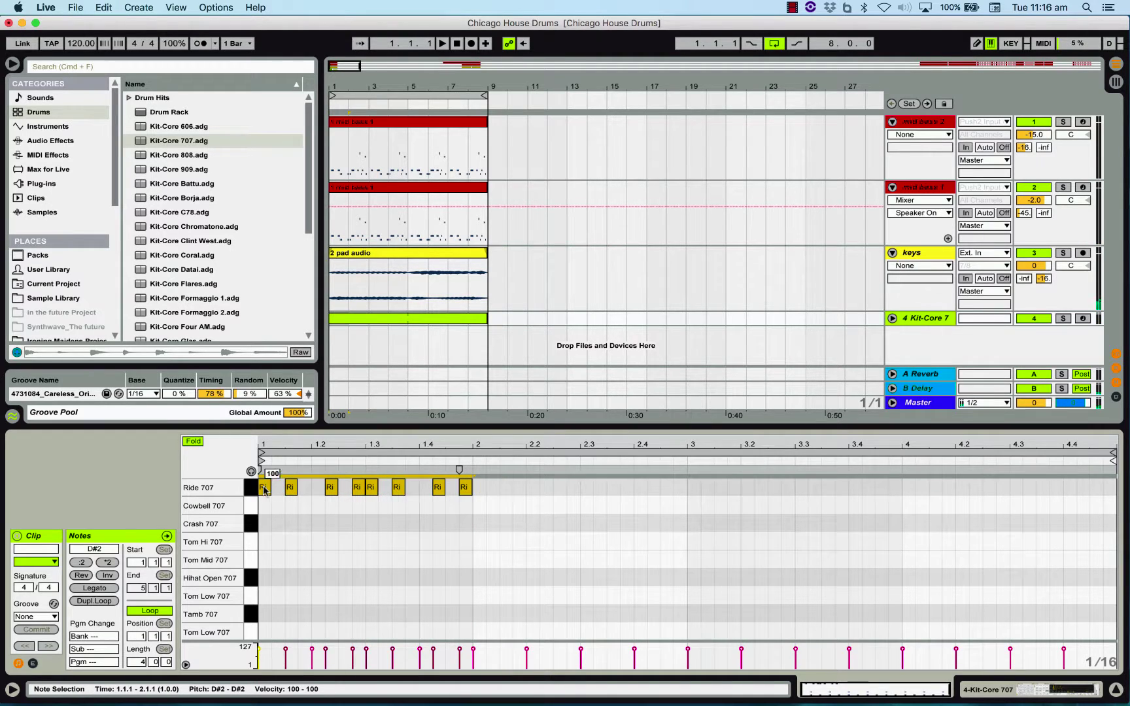
left_click(470, 503)
key("super+d")
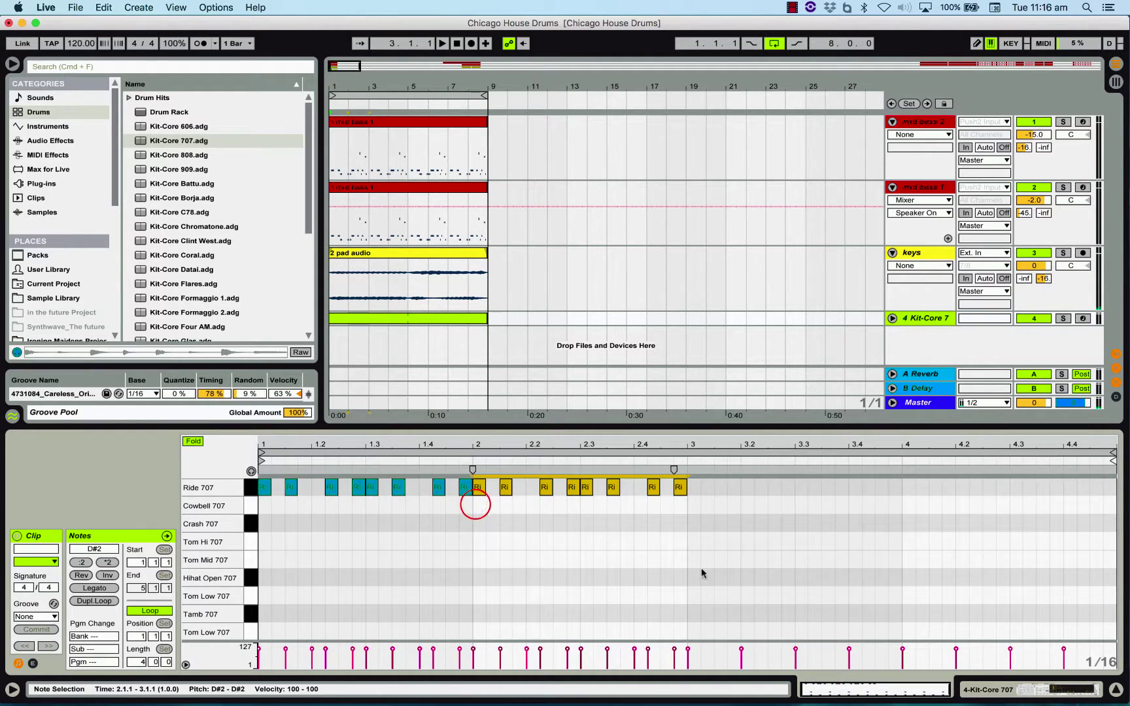
left_click(686, 504)
key("super+d")
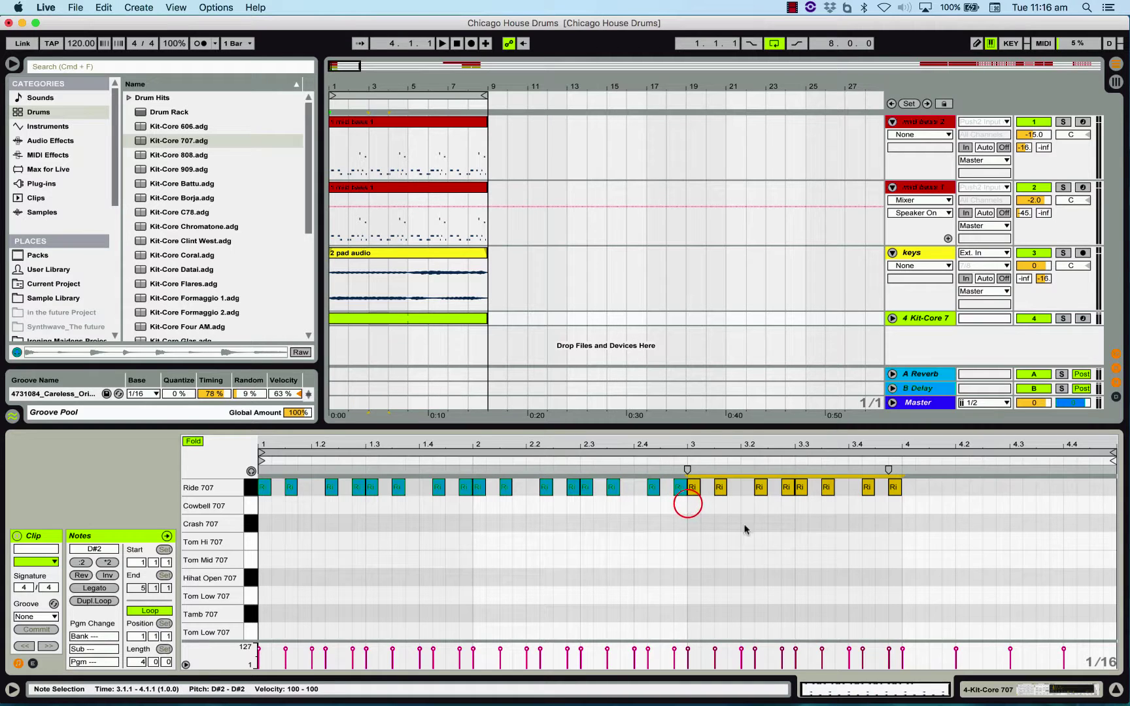
left_click(899, 505)
key("super+d")
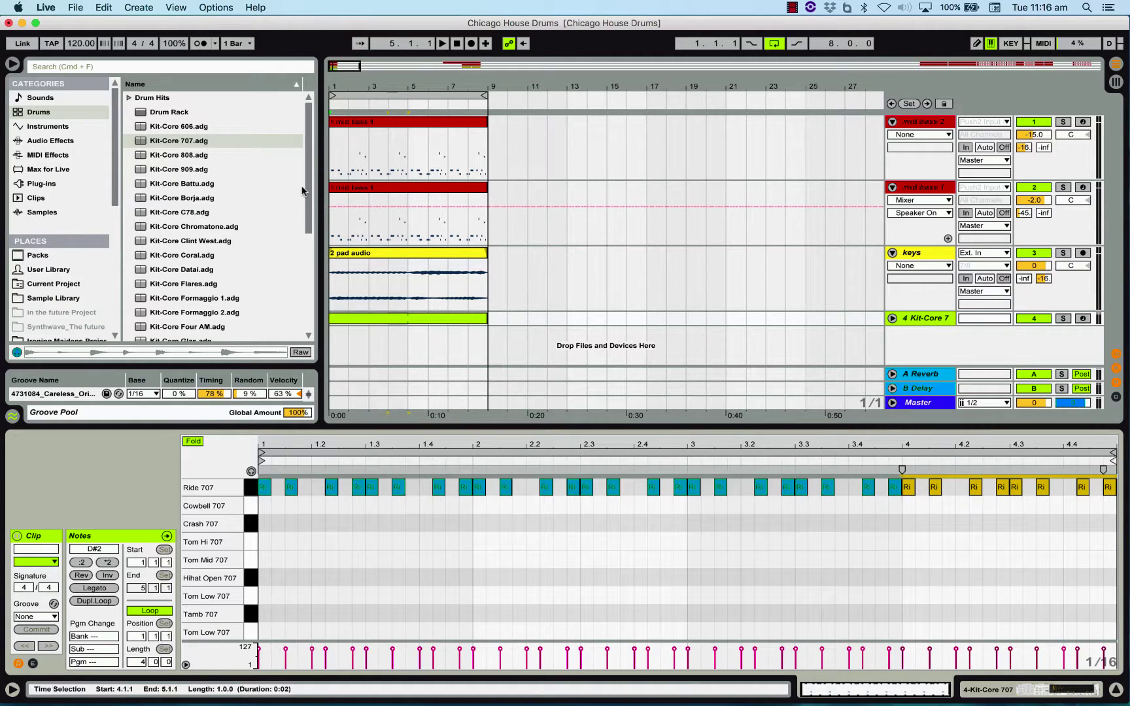
left_click(442, 44)
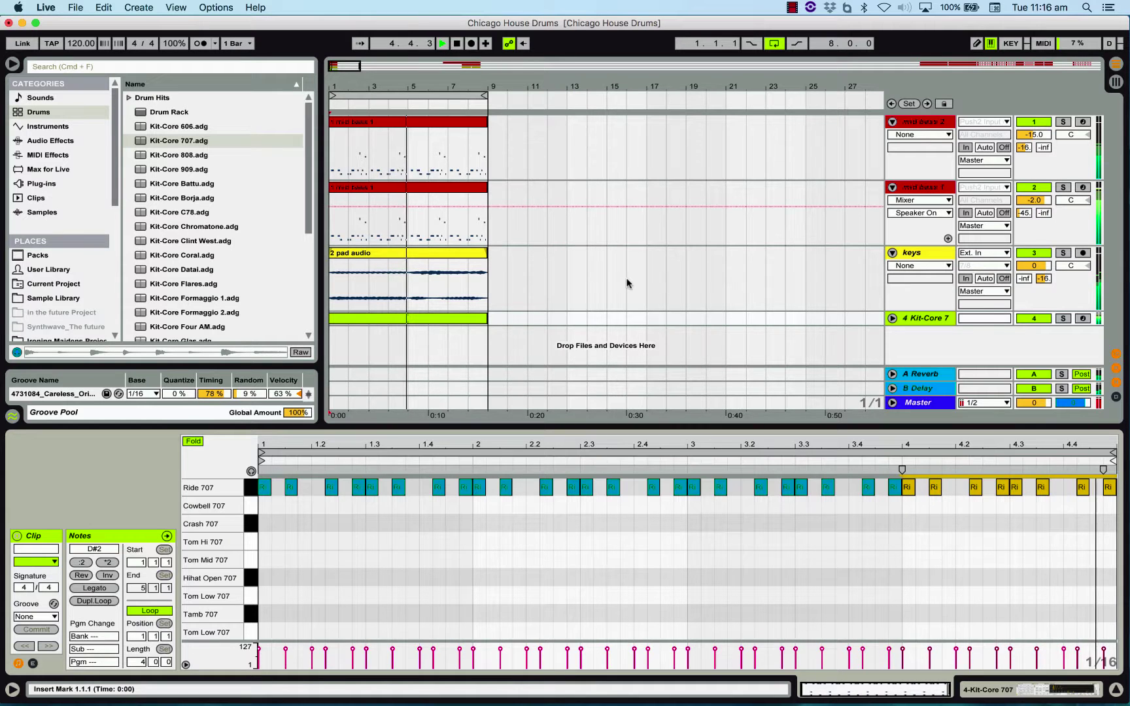
key("space")
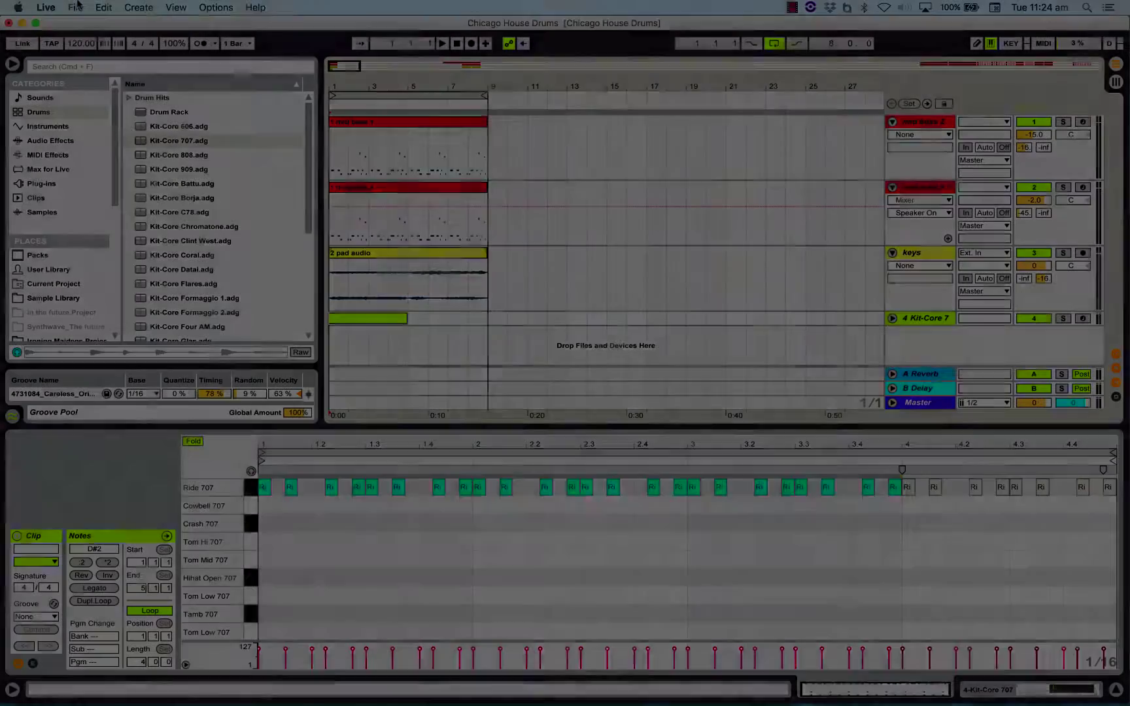
Save the Chicago House Drums set.
key("super+s")
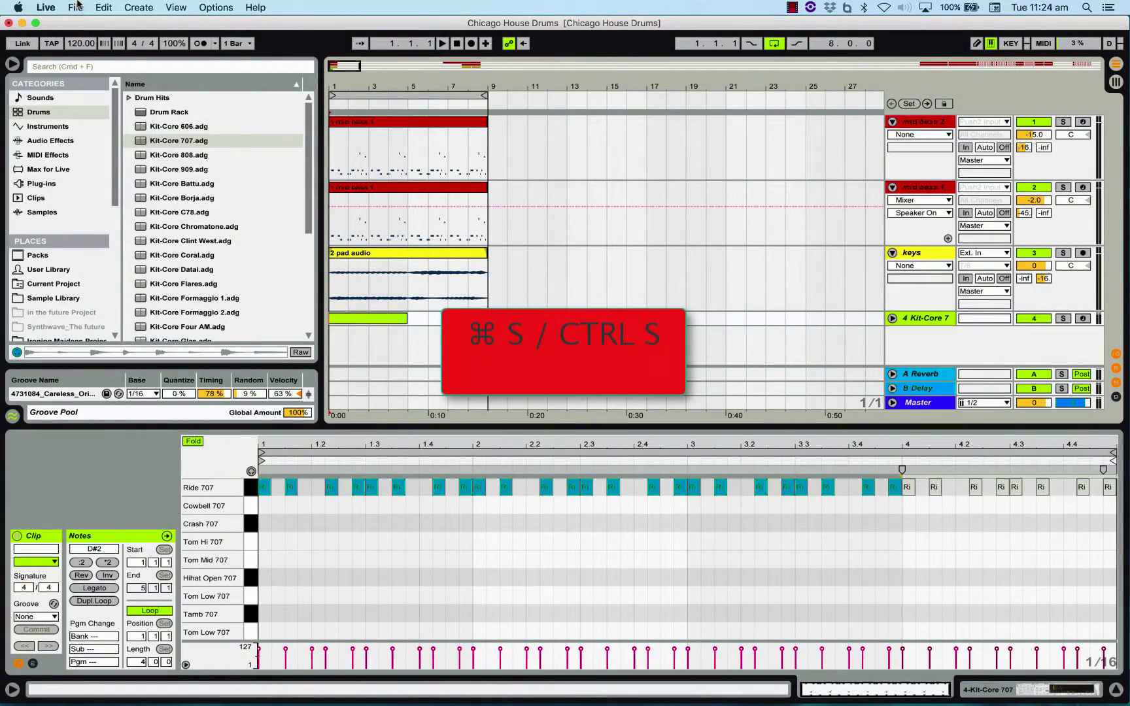
left_click(76, 6)
left_click(95, 120)
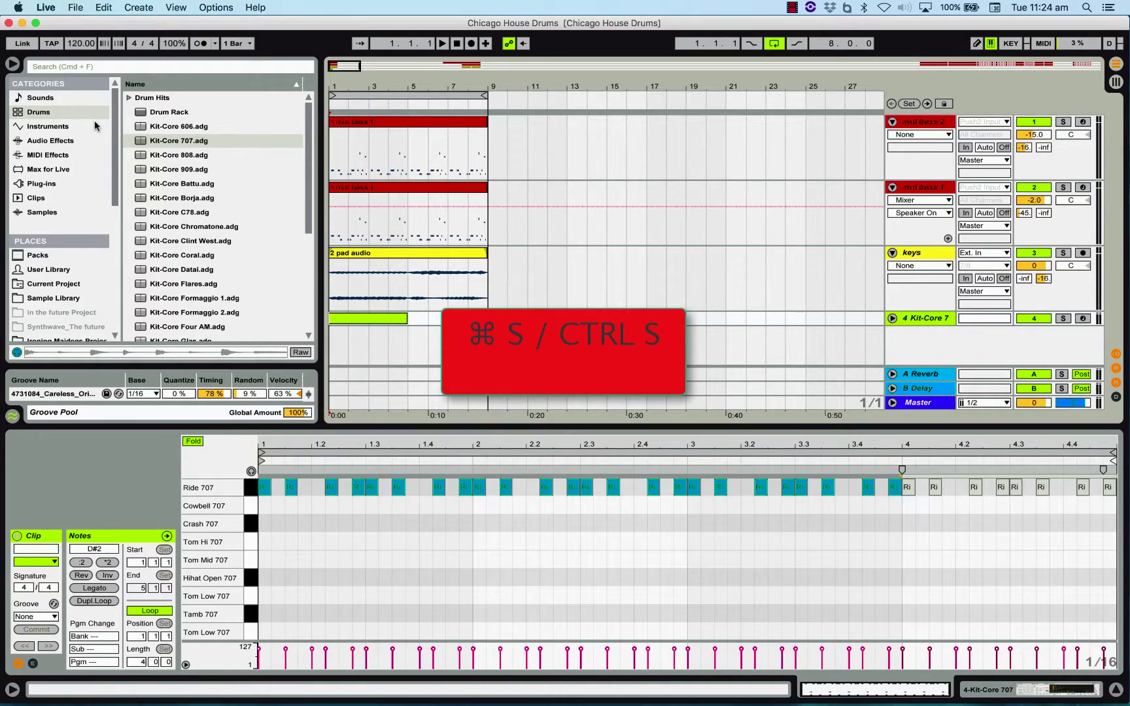